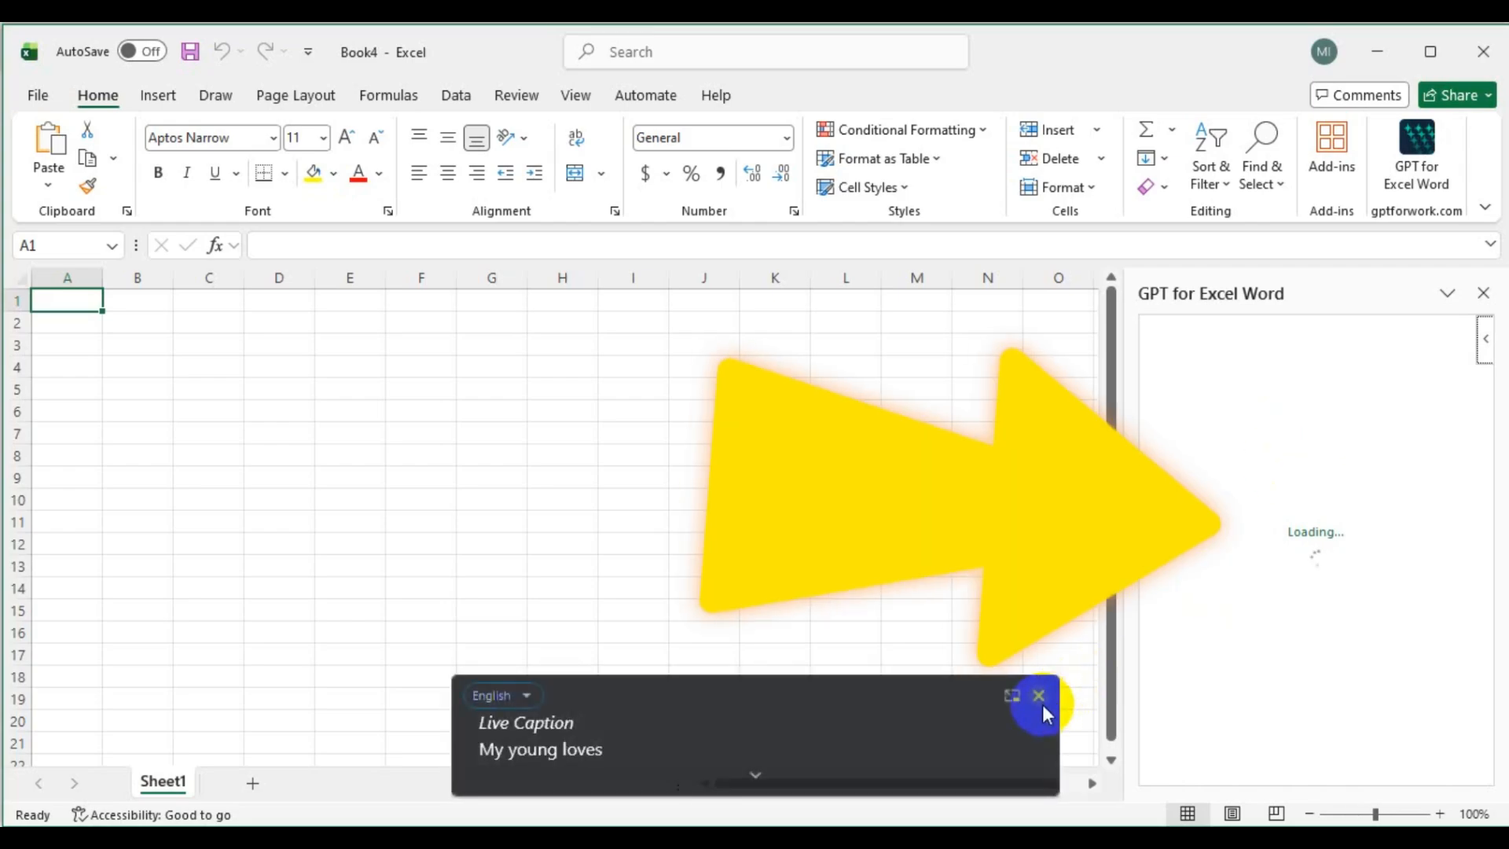
# Dismiss the live caption box and ask the GPT for Excel Word agent to "Create a data set for data cleaning practice".
pyautogui.click(1041, 694)
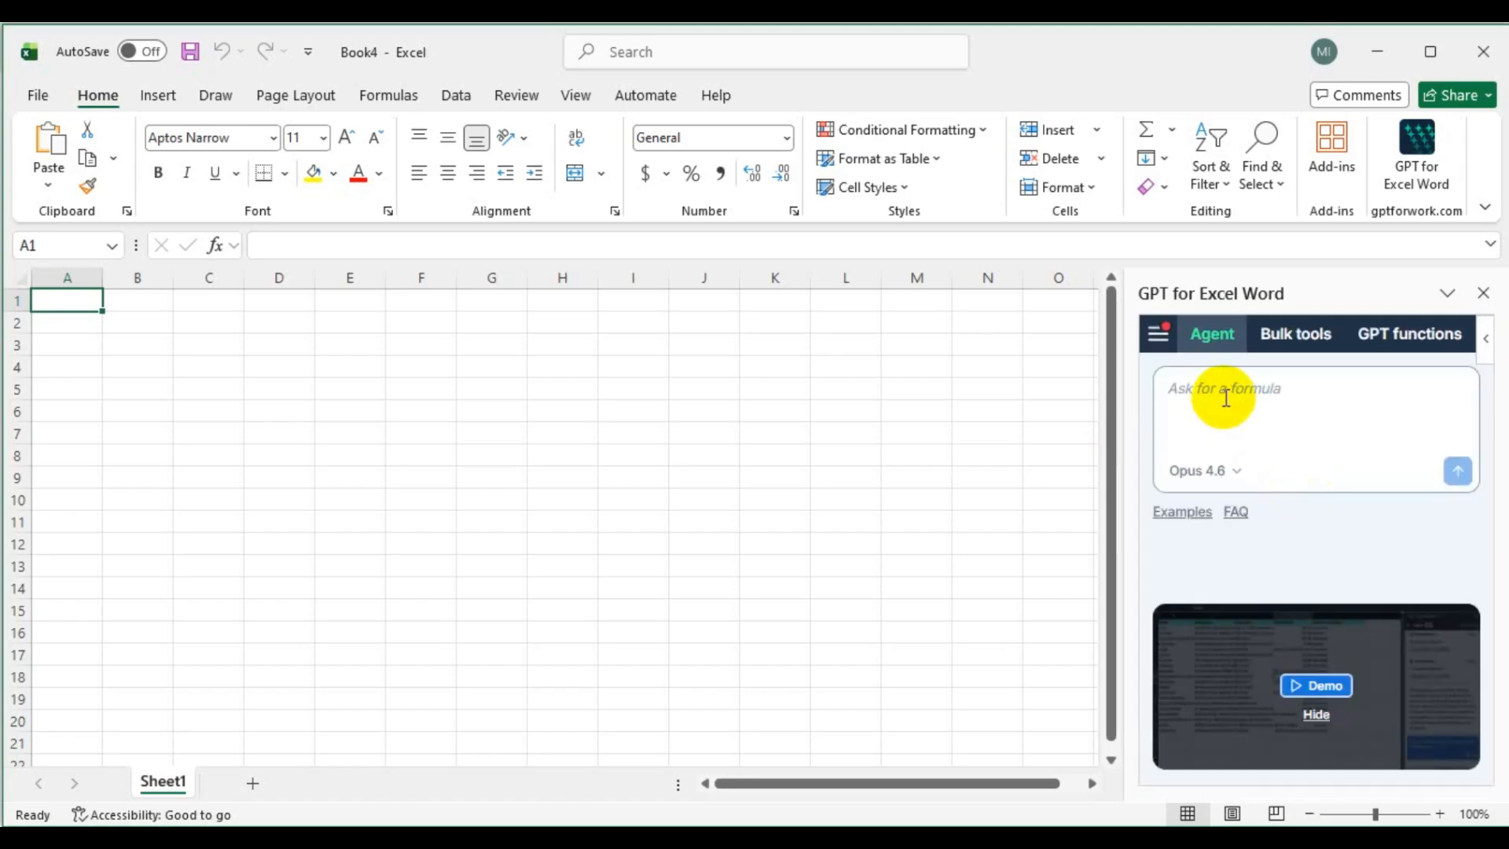
pyautogui.click(1225, 397)
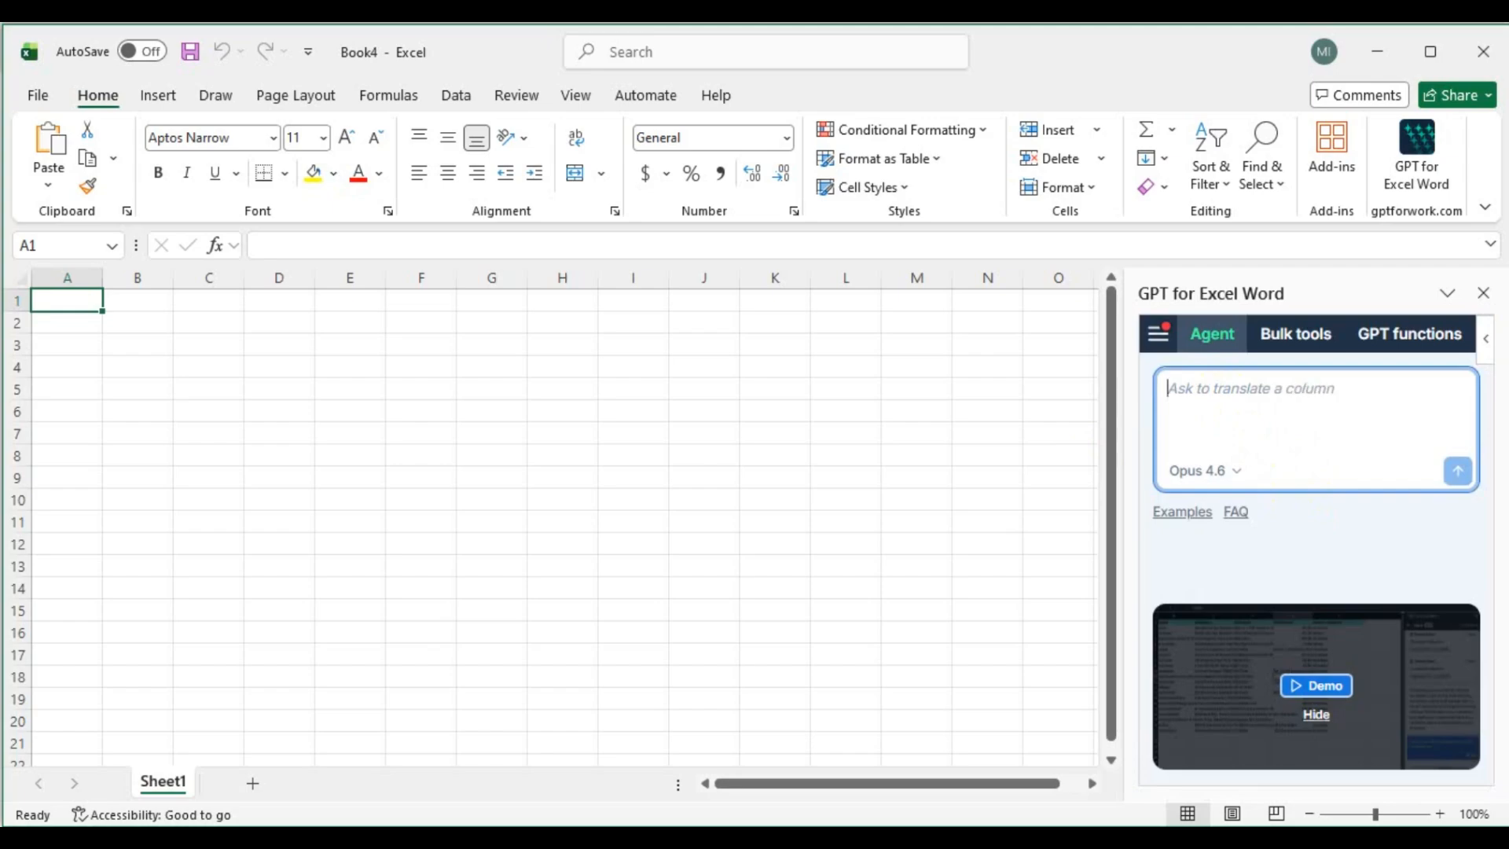
pyautogui.write('Cre')
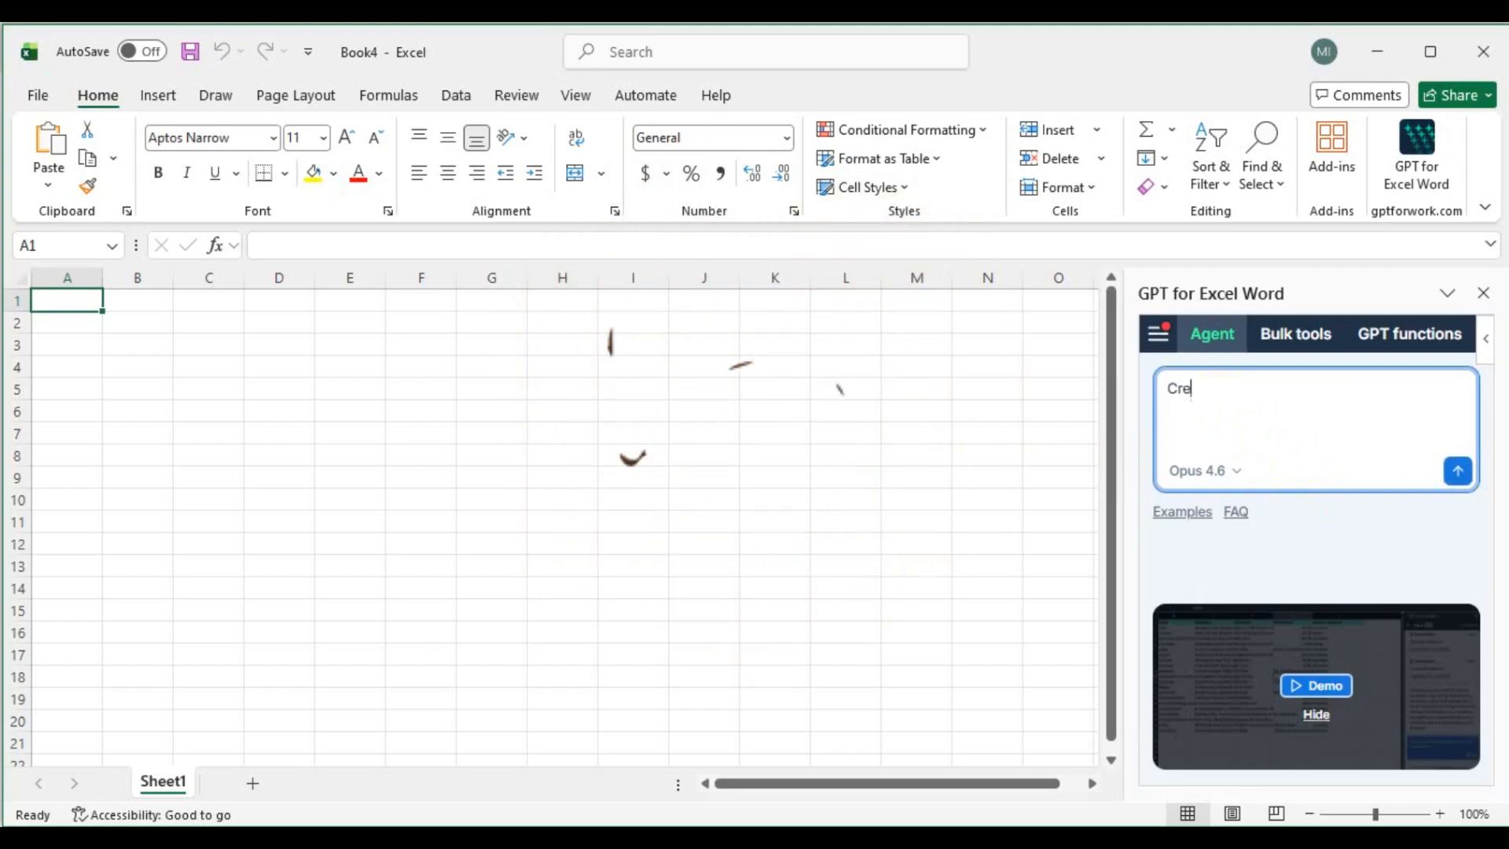
pyautogui.write('ate a data set')
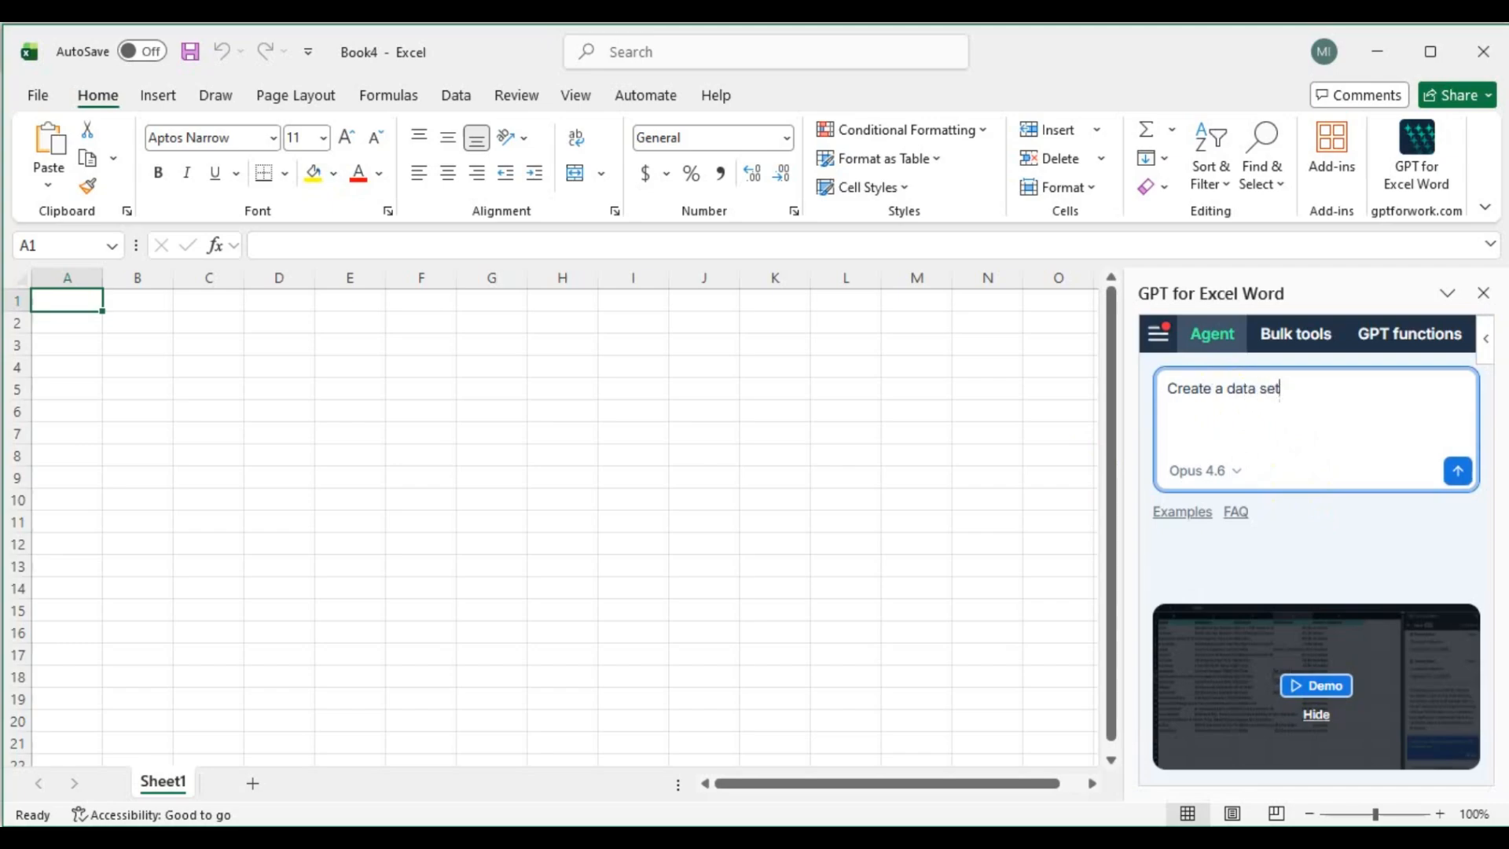
pyautogui.write(' for data cl')
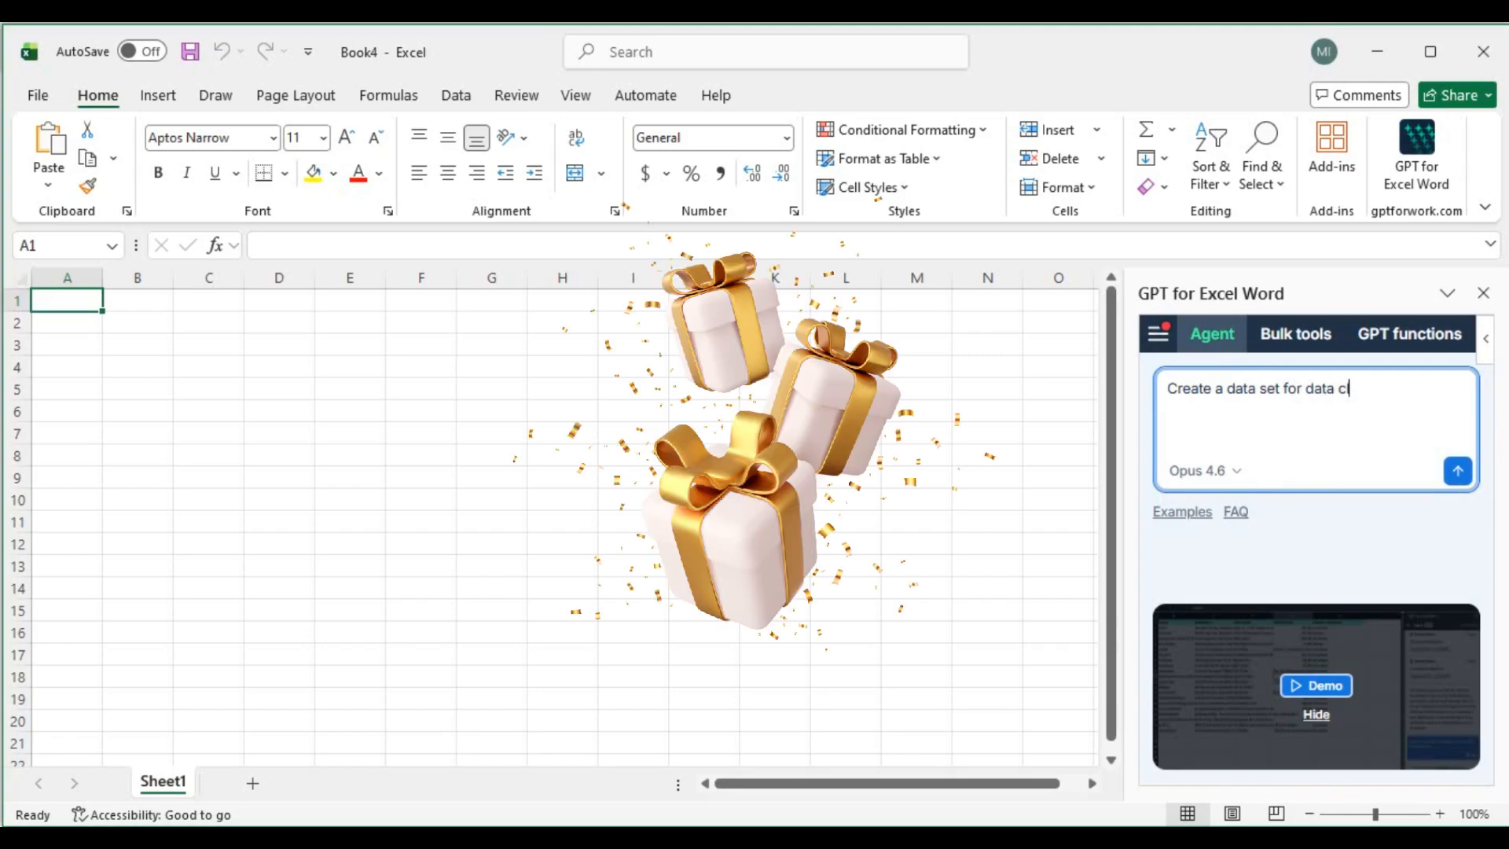
pyautogui.write('eaning pra')
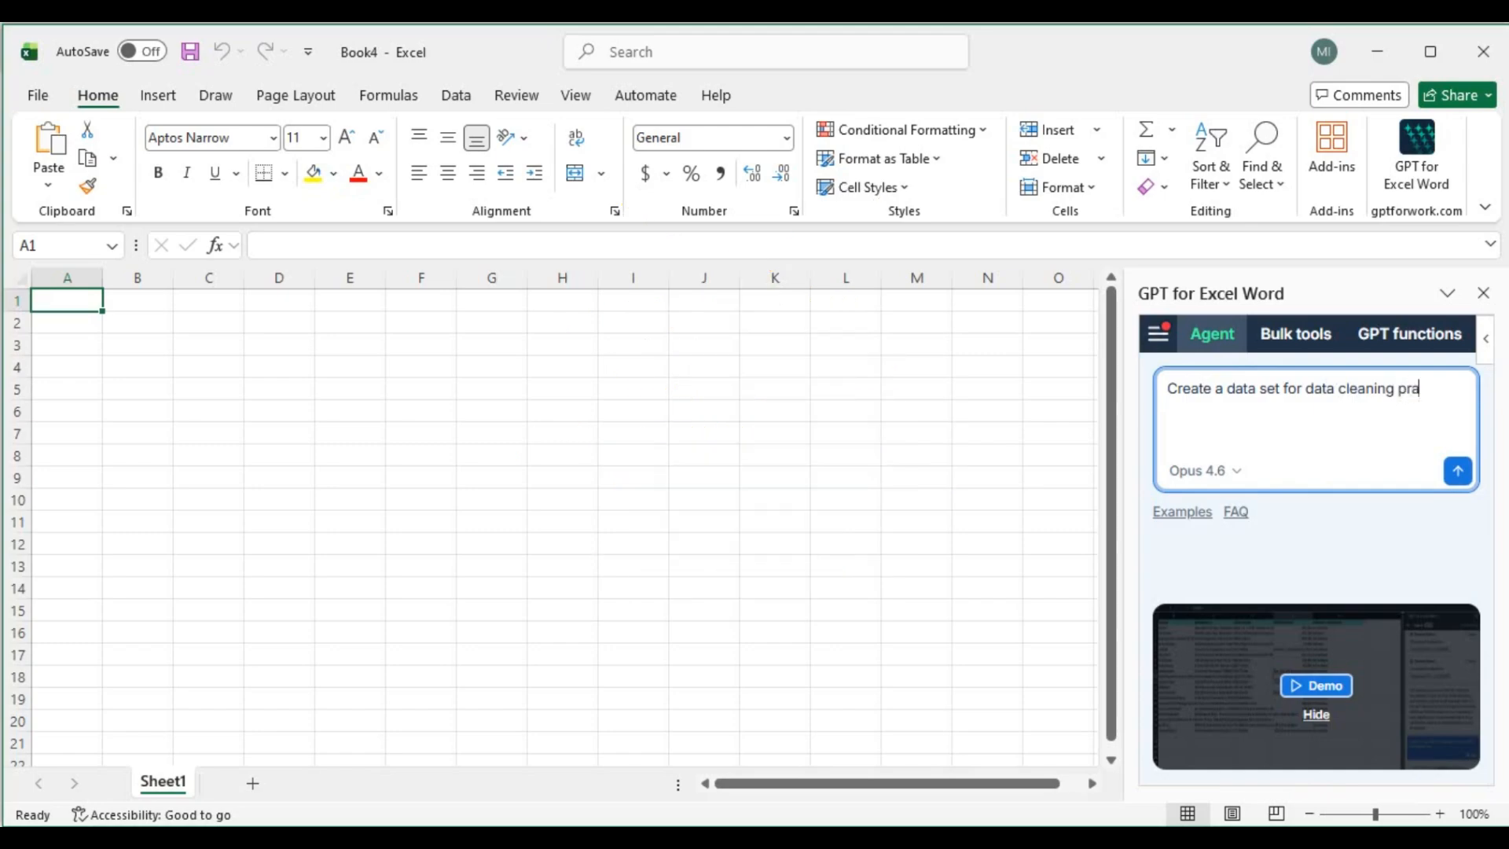
pyautogui.write('ctice')
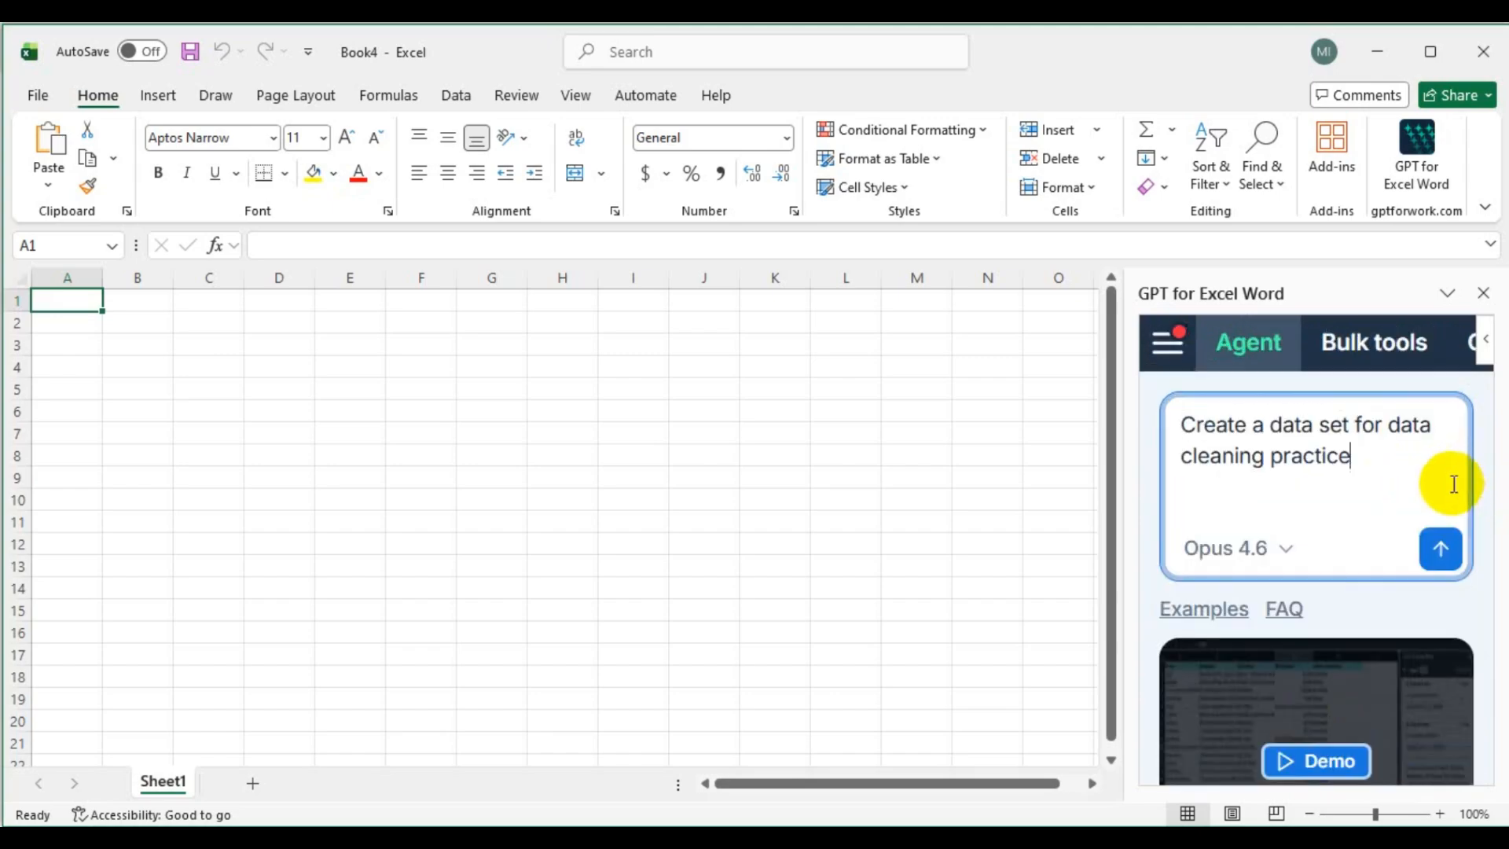
pyautogui.click(1437, 556)
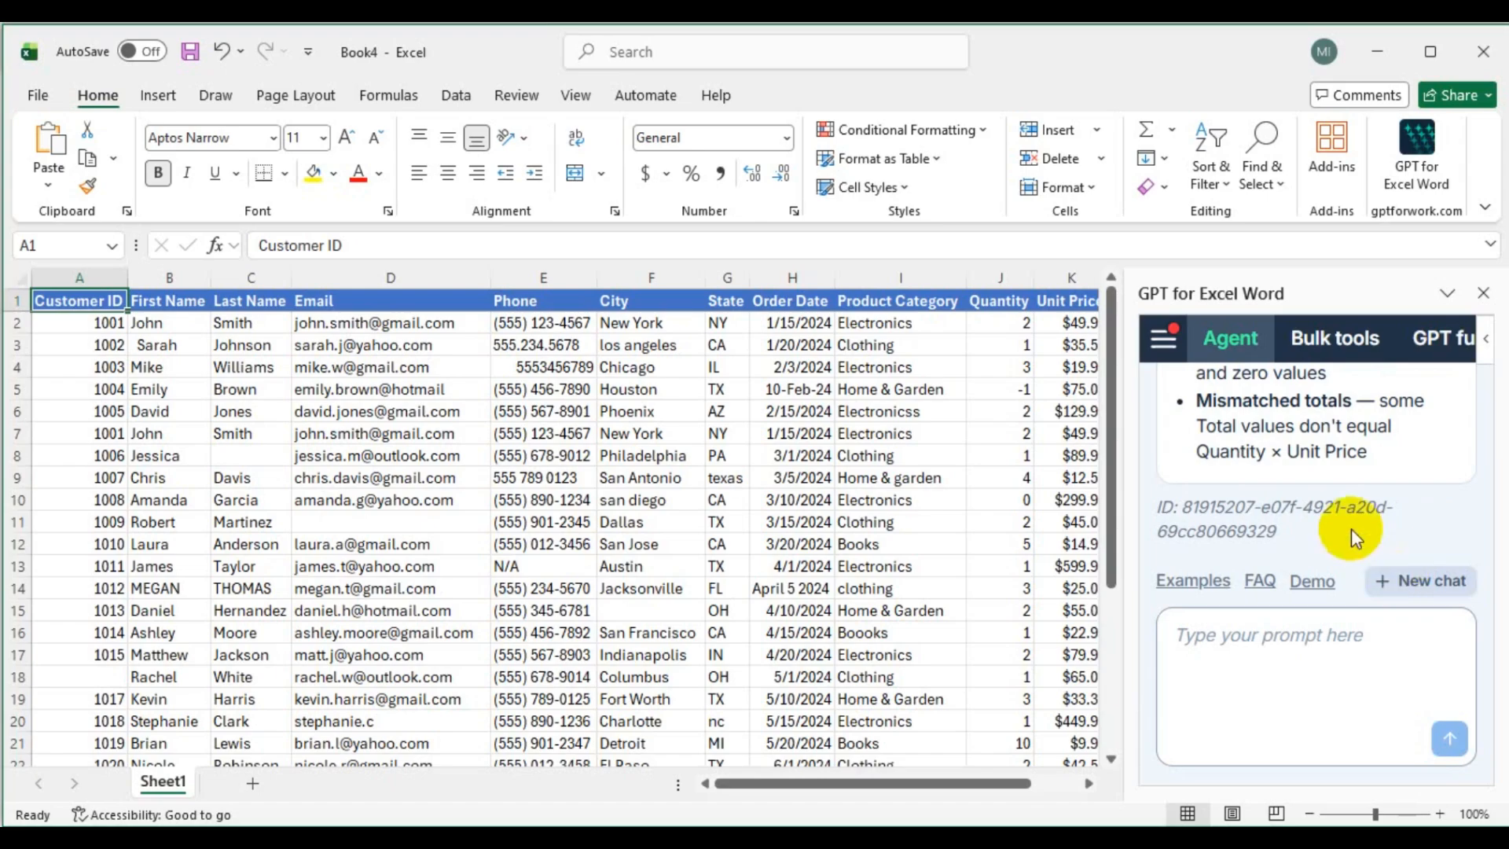
# Look over the generated customer order rows and write the follow-up agent prompt "Fix it and fill with correct data".
pyautogui.scroll(-3, 888, 613)
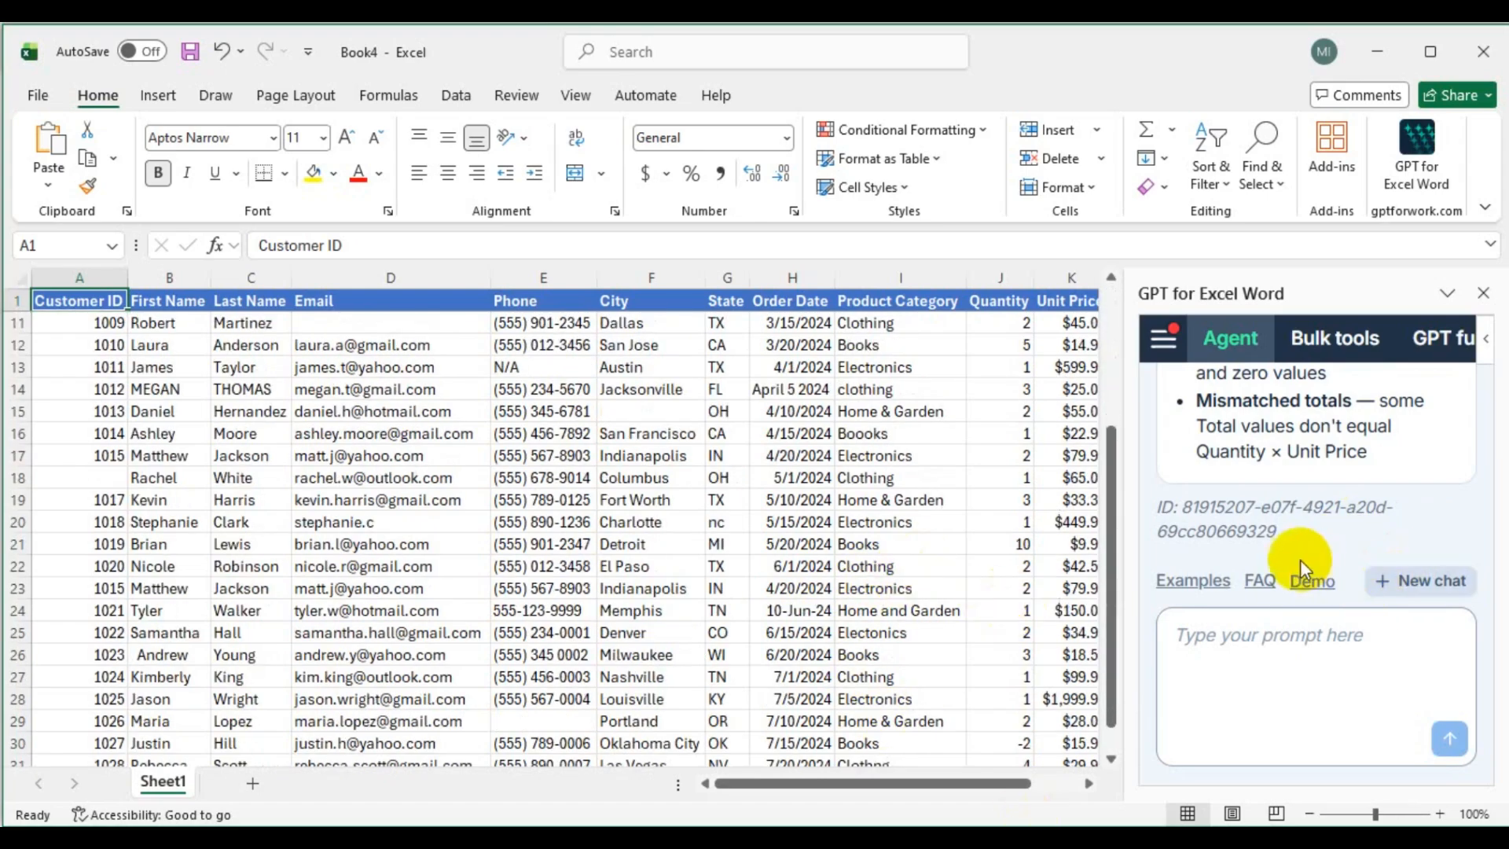
pyautogui.scroll(3, 1273, 534)
pyautogui.scroll(-3, 1246, 511)
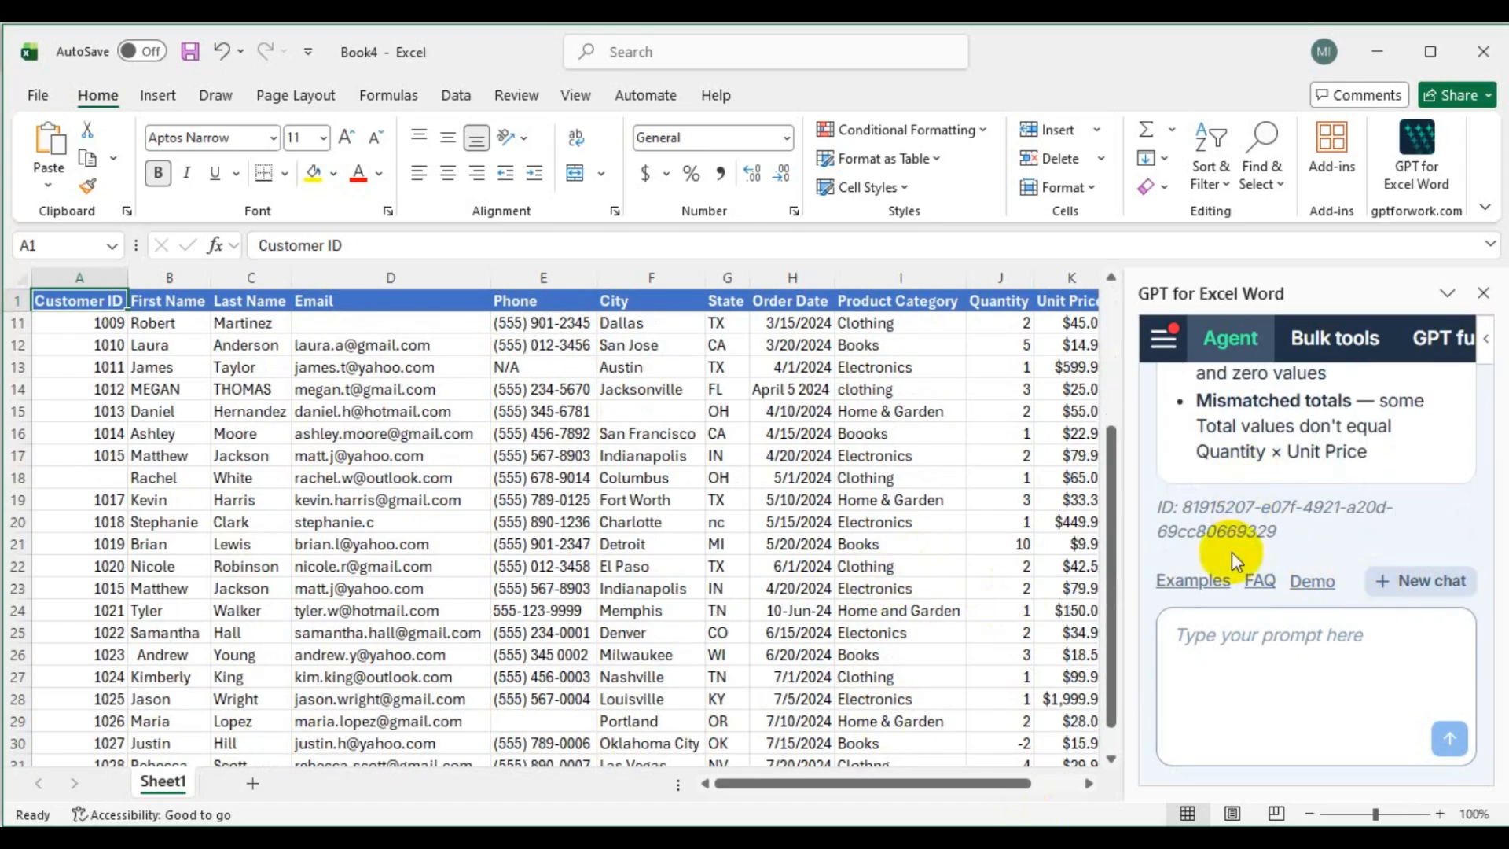
pyautogui.click(1248, 644)
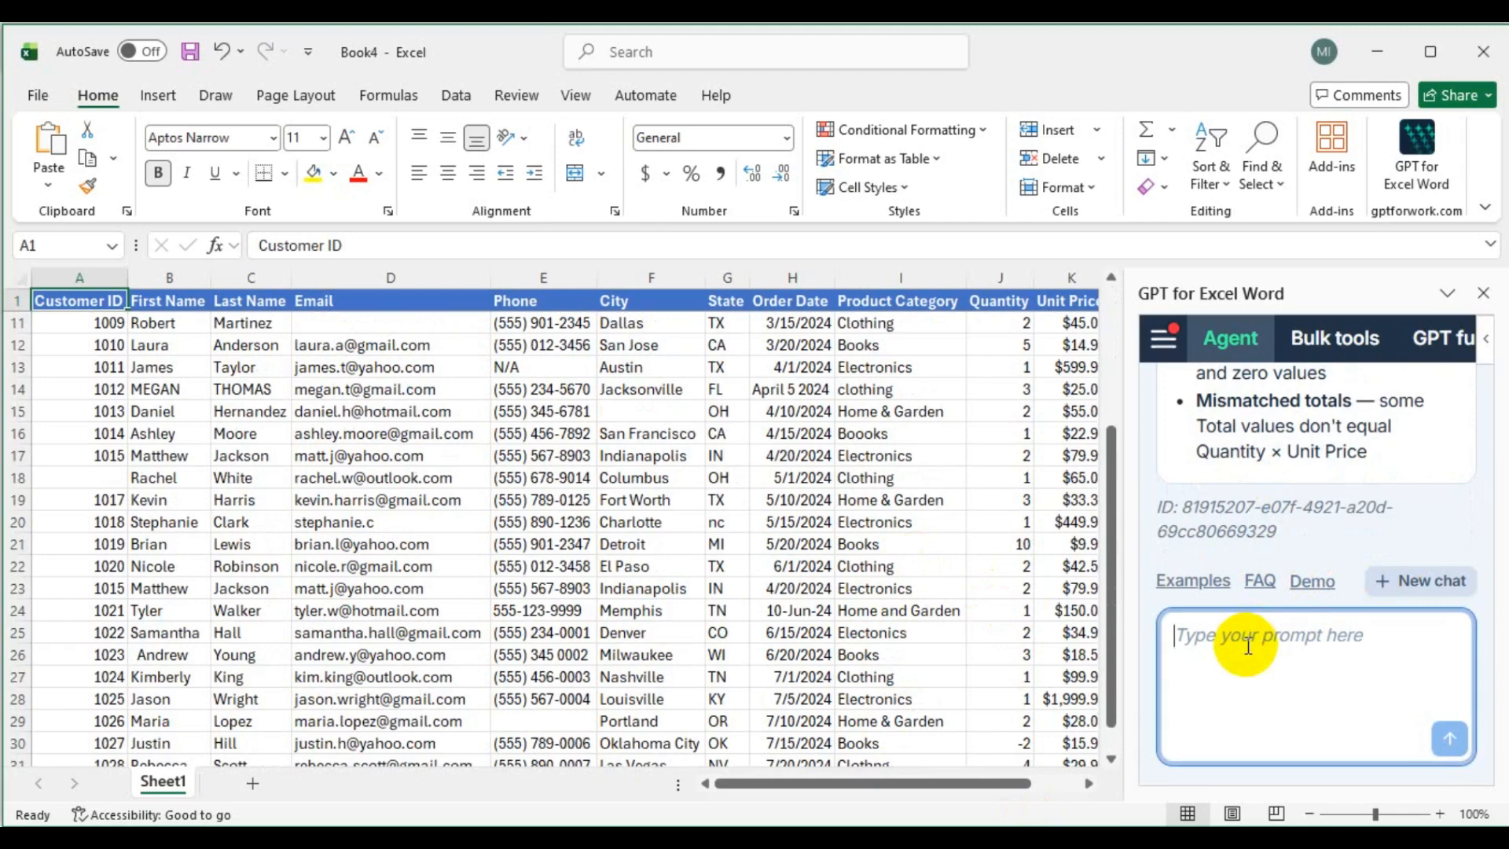
pyautogui.write('Fix ')
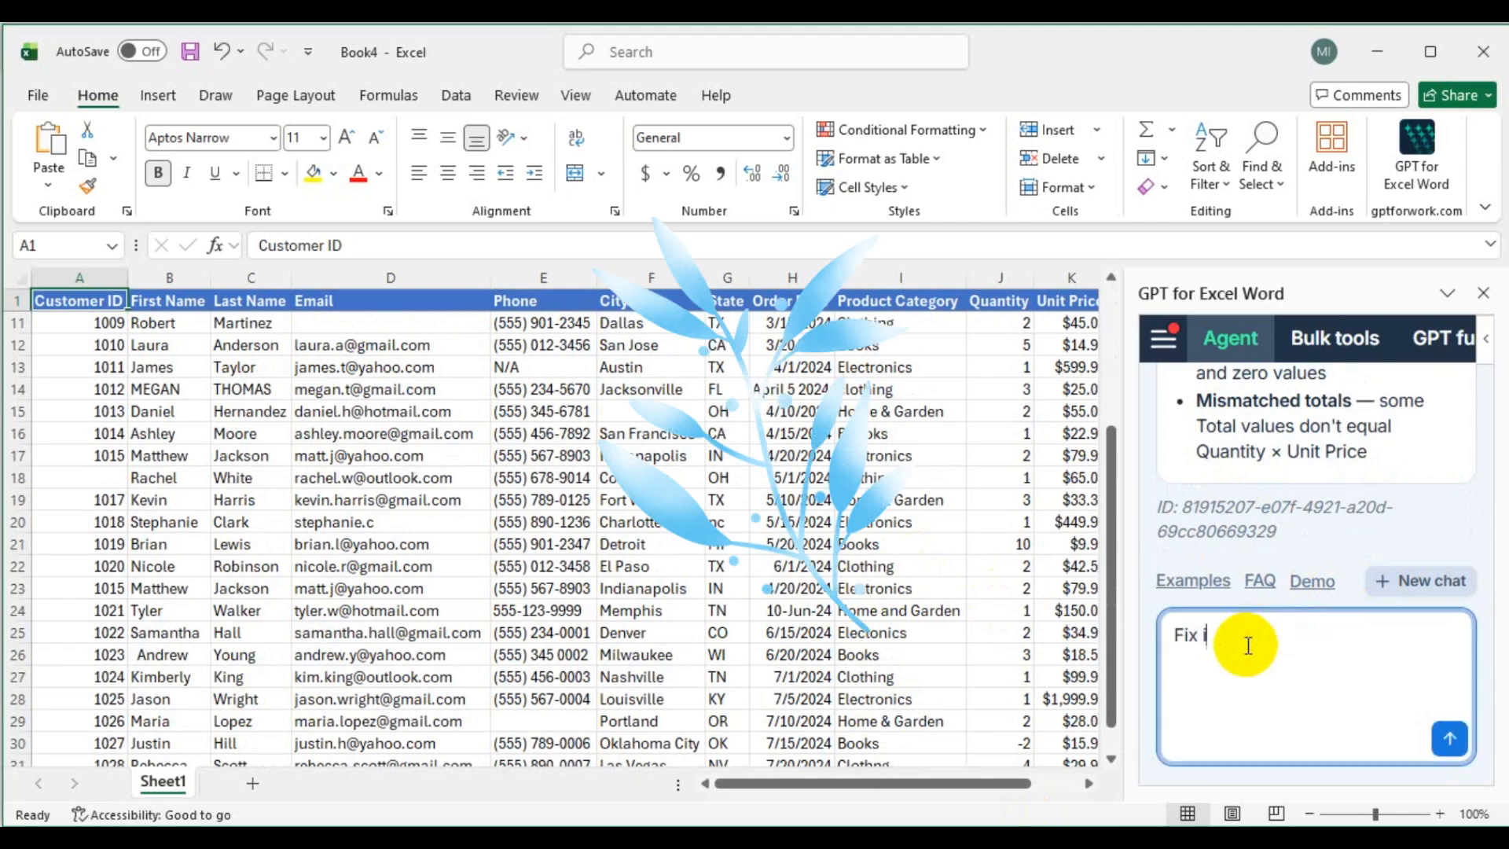
pyautogui.write('it and fill')
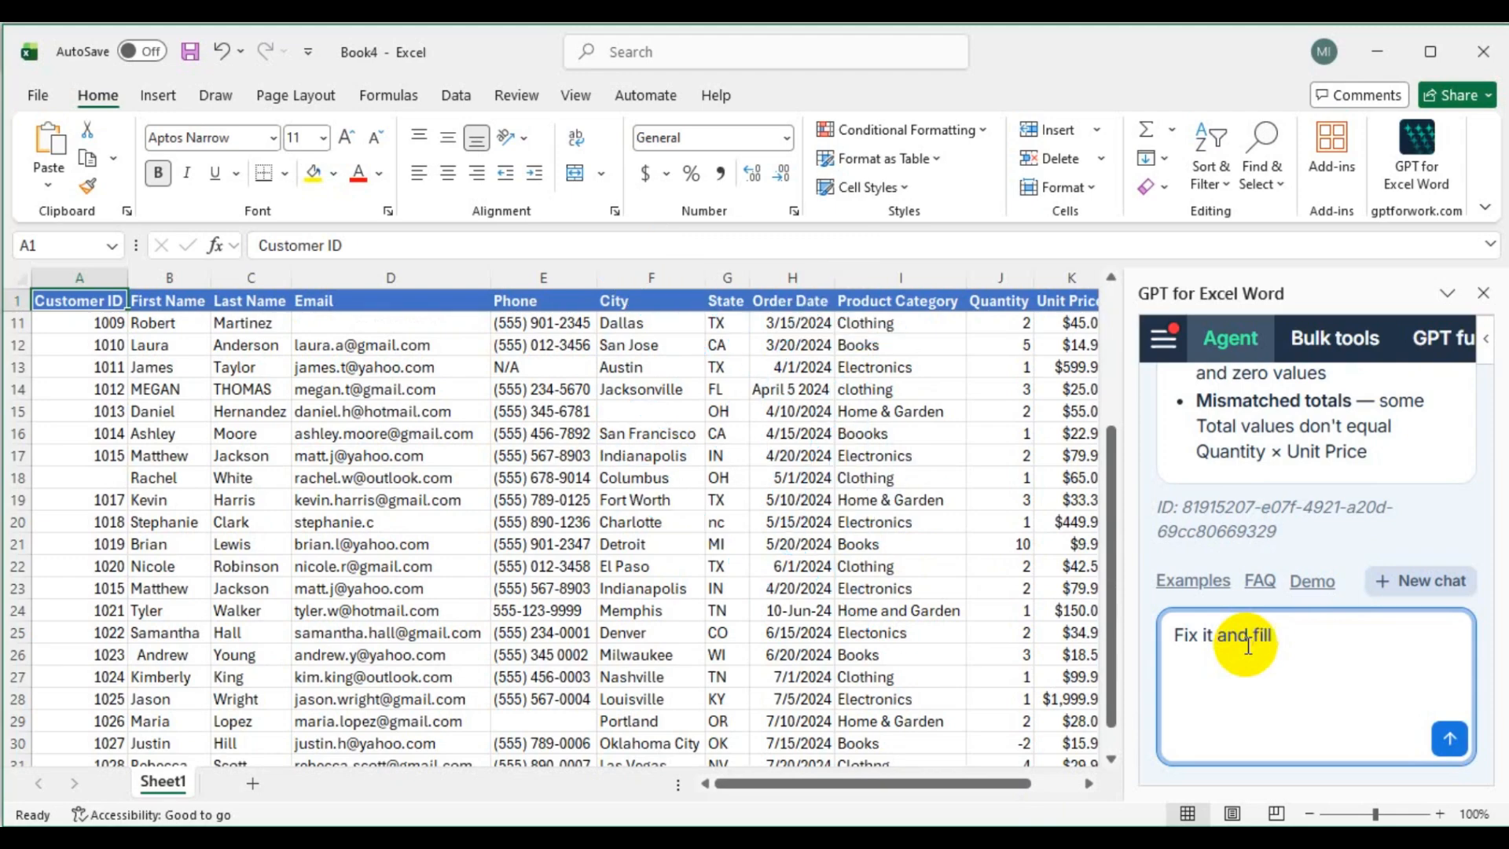
pyautogui.write(' with correct dat')
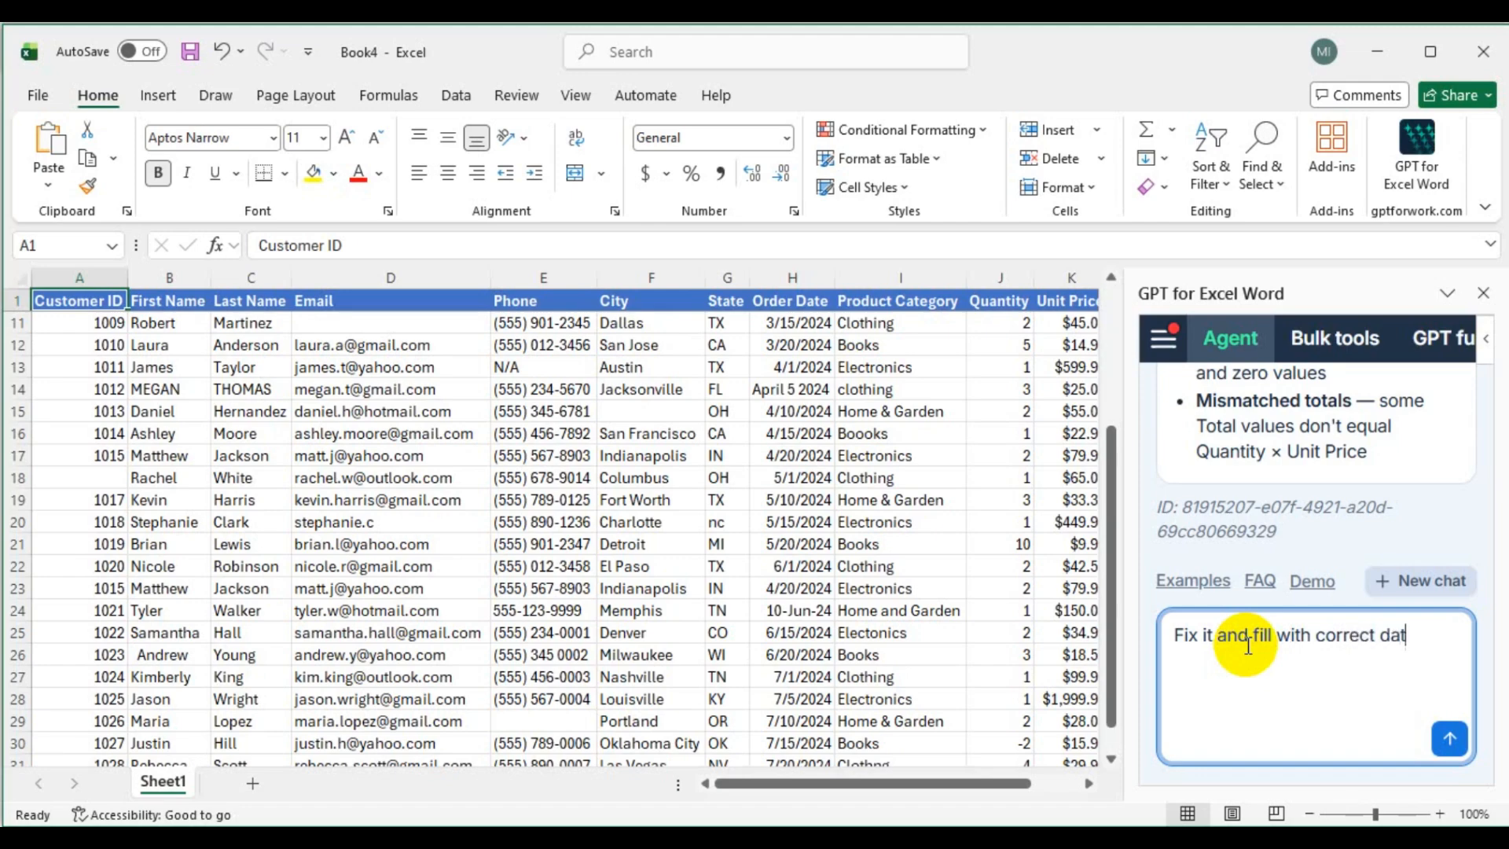
pyautogui.write('a')
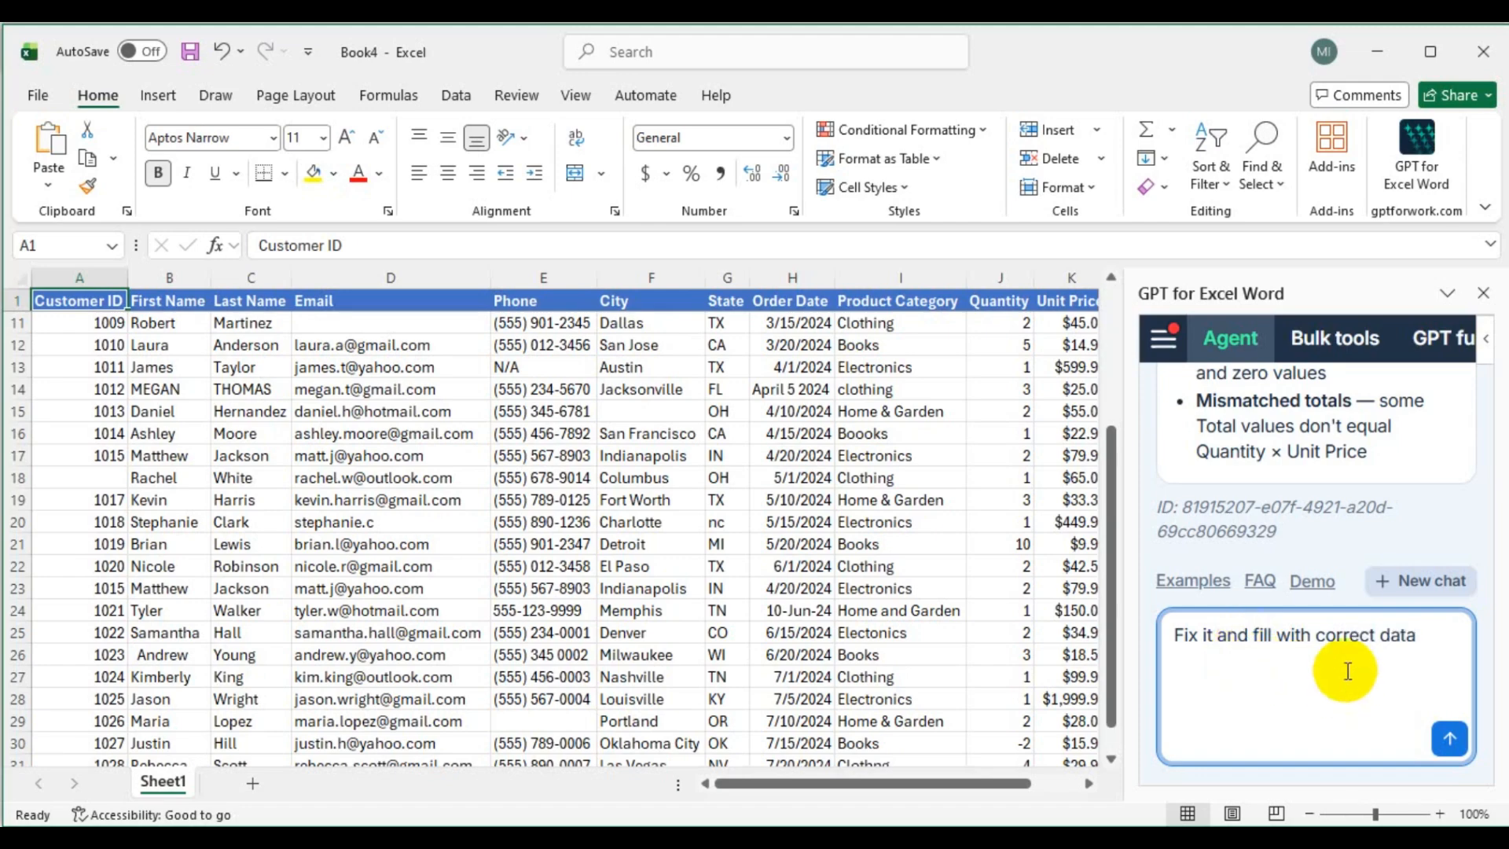
# Widen the GPT for Excel Word pane, check its list of data issues and submit the written prompt.
pyautogui.scroll(2, 1346, 669)
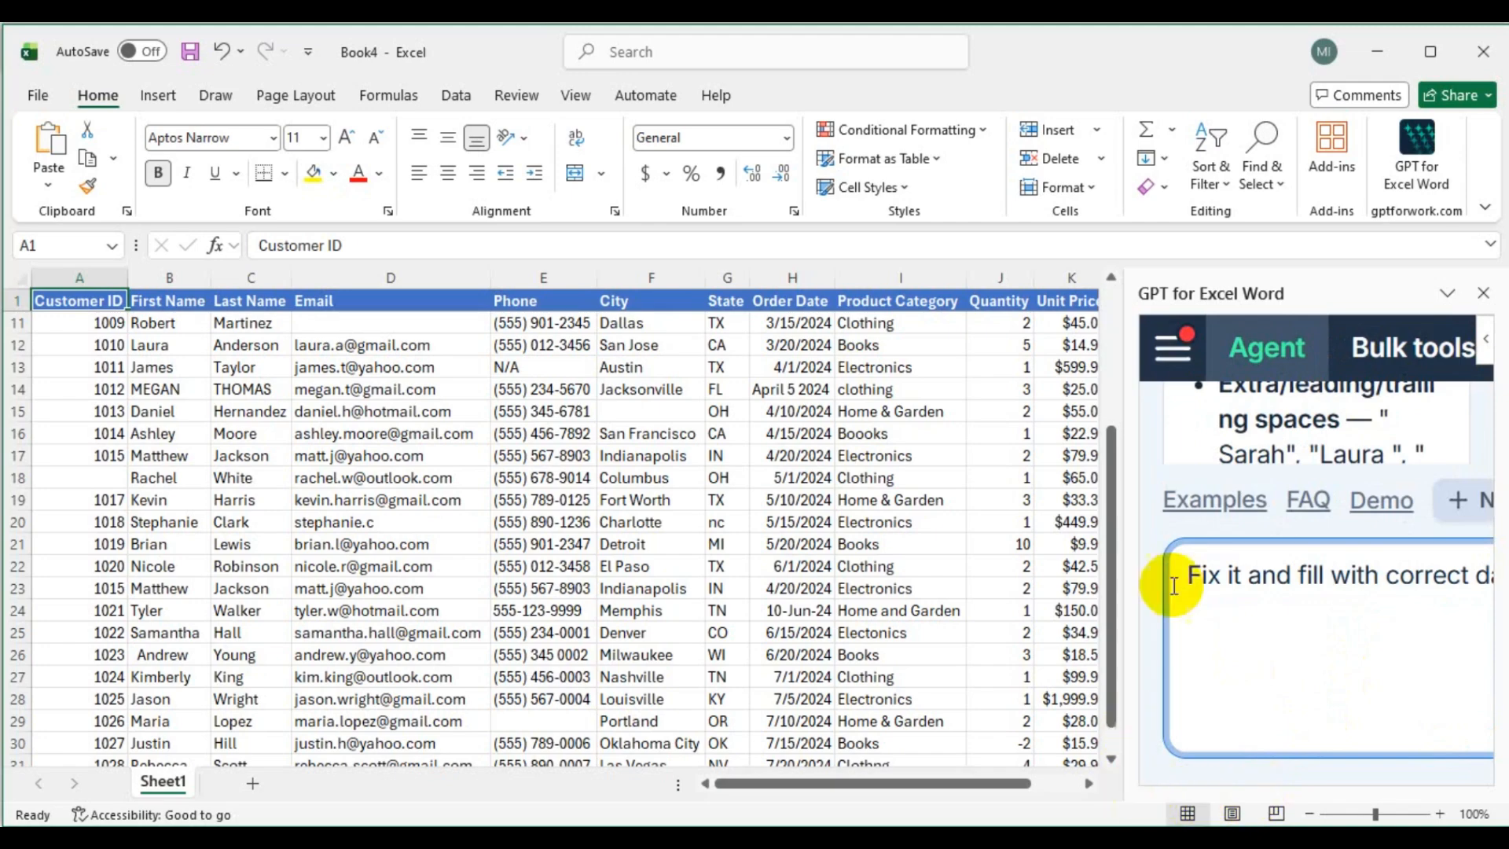
pyautogui.moveTo(1125, 486); pyautogui.dragTo(994, 482)
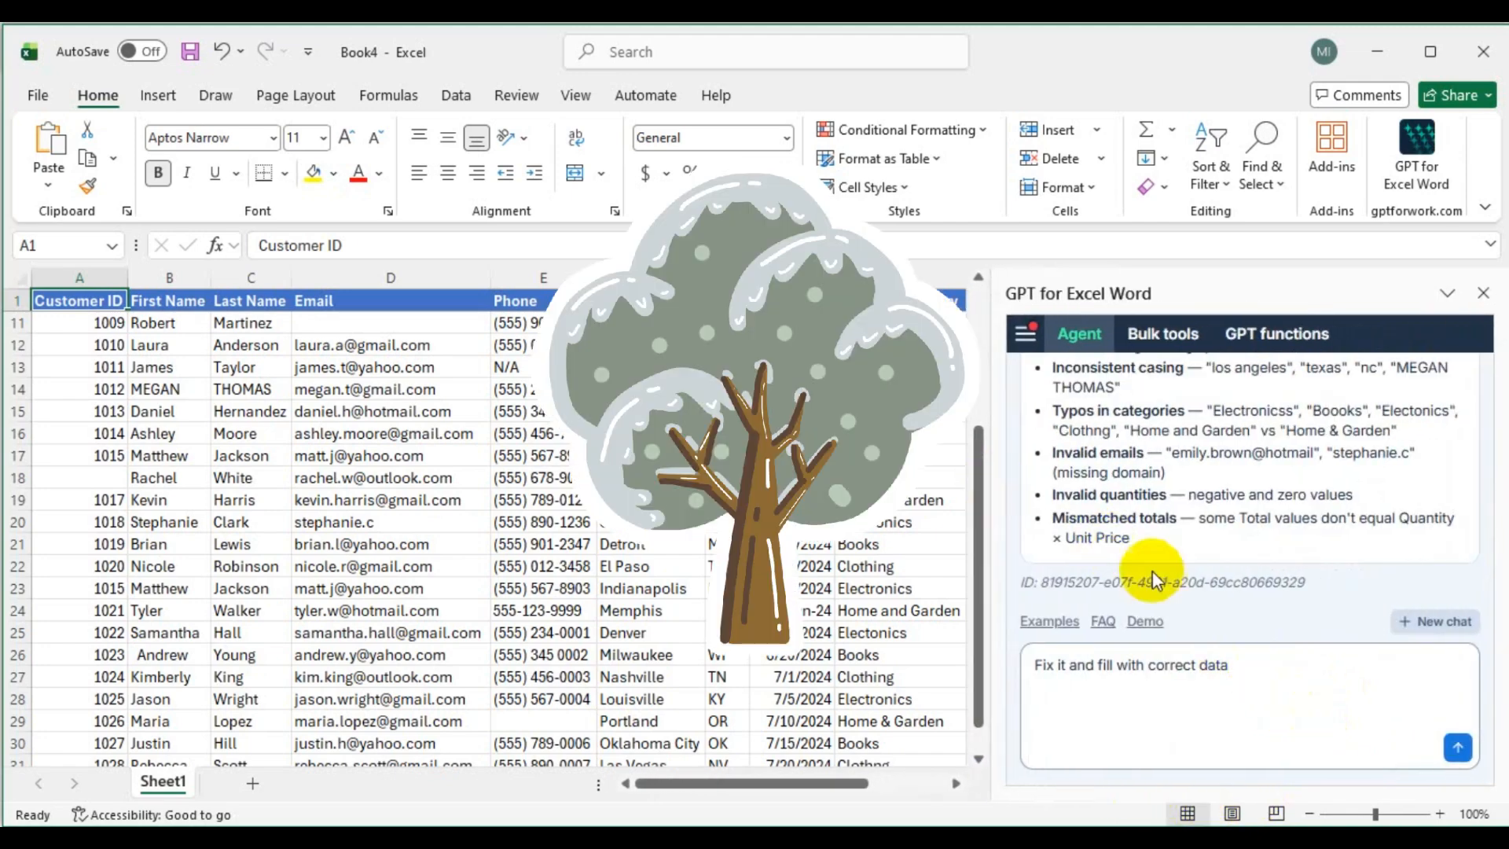
pyautogui.scroll(4, 1273, 700)
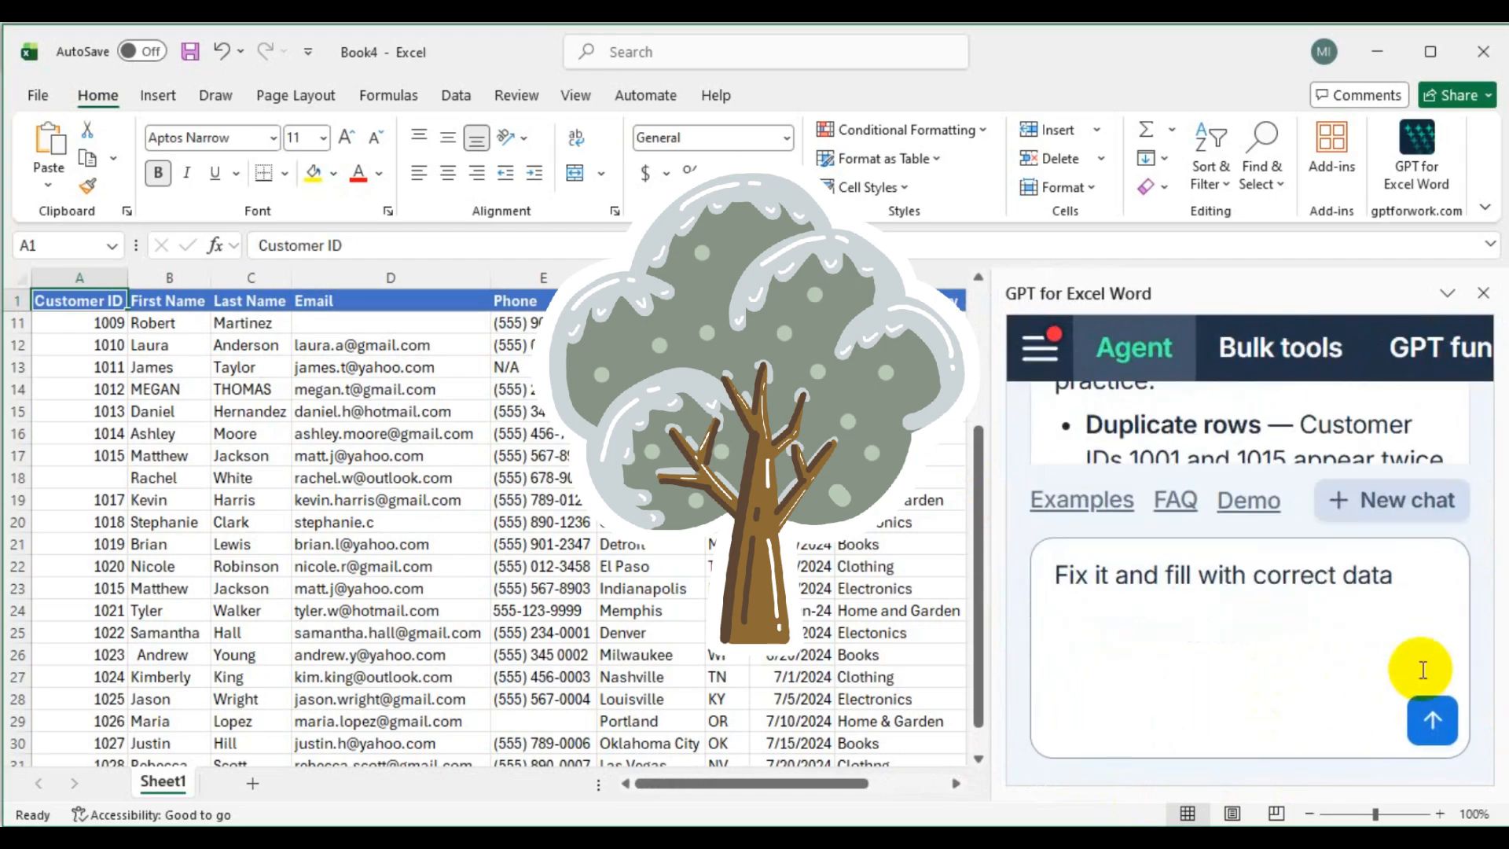
pyautogui.click(1430, 719)
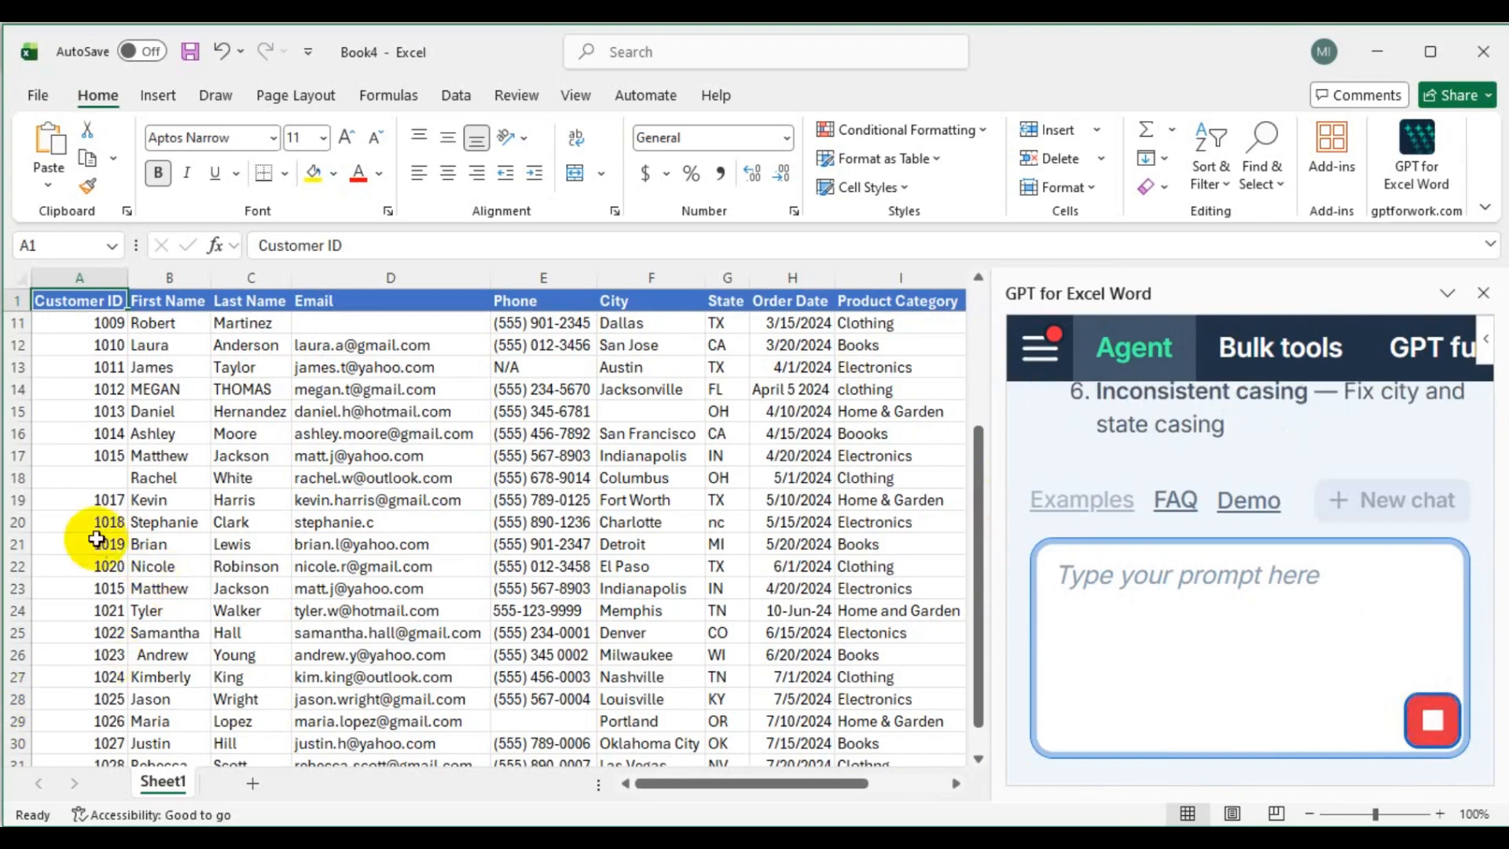
# Select cell A18 and examine the blank customer ID and the other uncleaned rows of the table.
pyautogui.scroll(2, 93, 469)
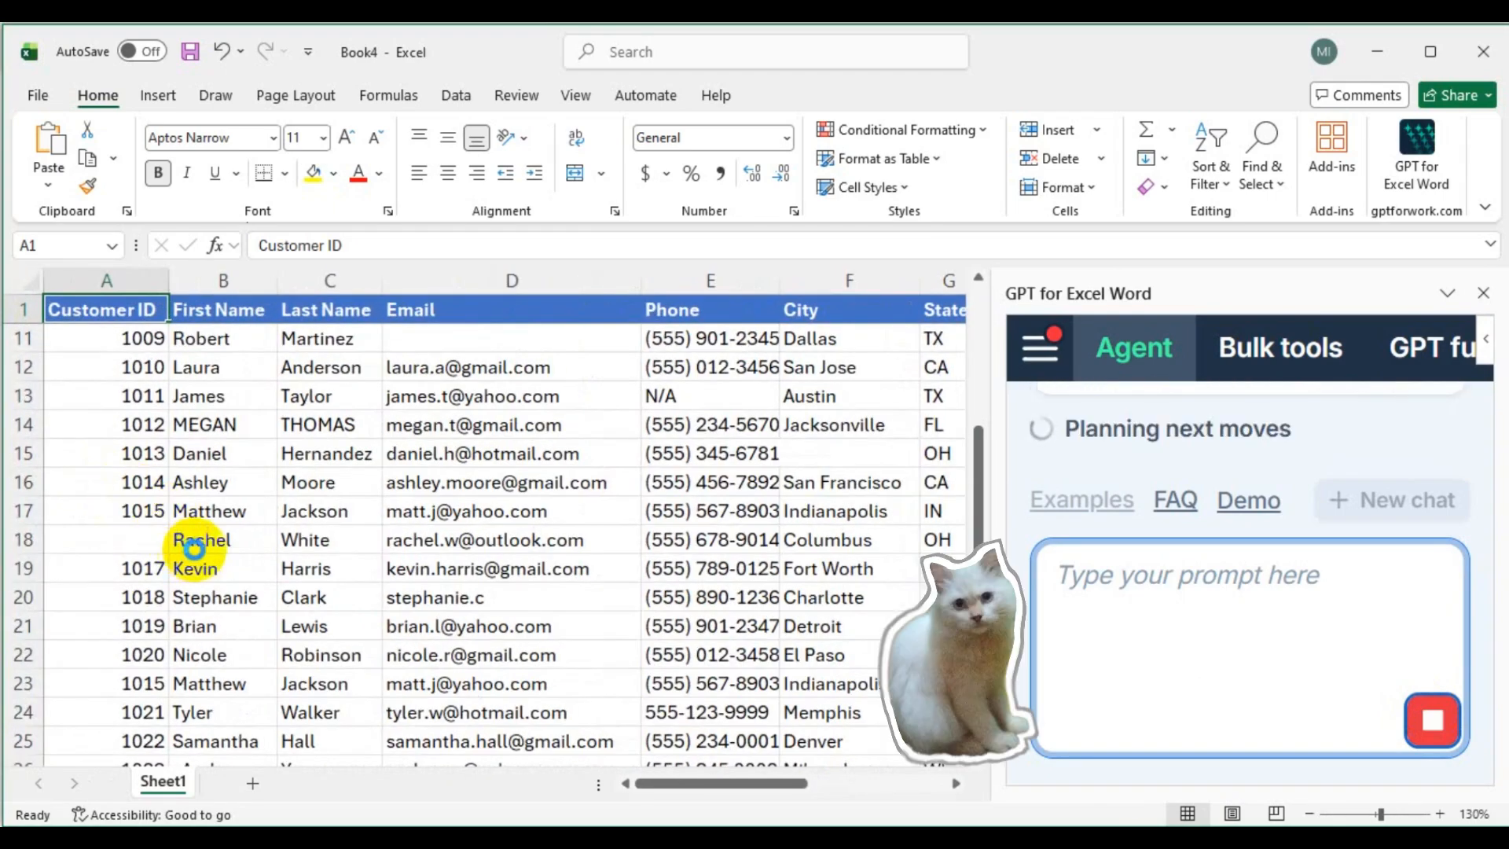
pyautogui.scroll(1, 196, 540)
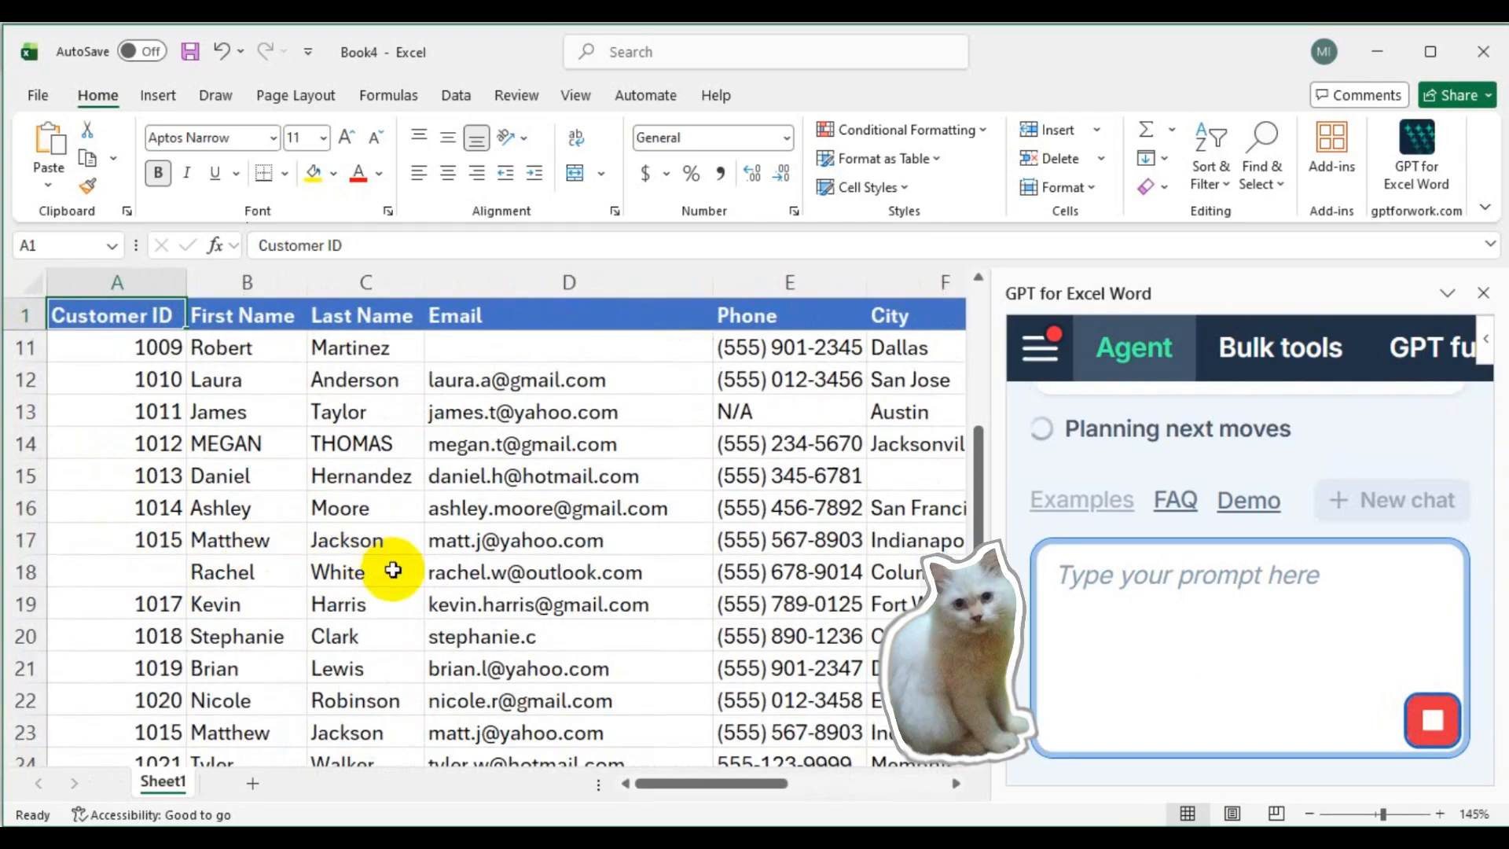
pyautogui.click(169, 573)
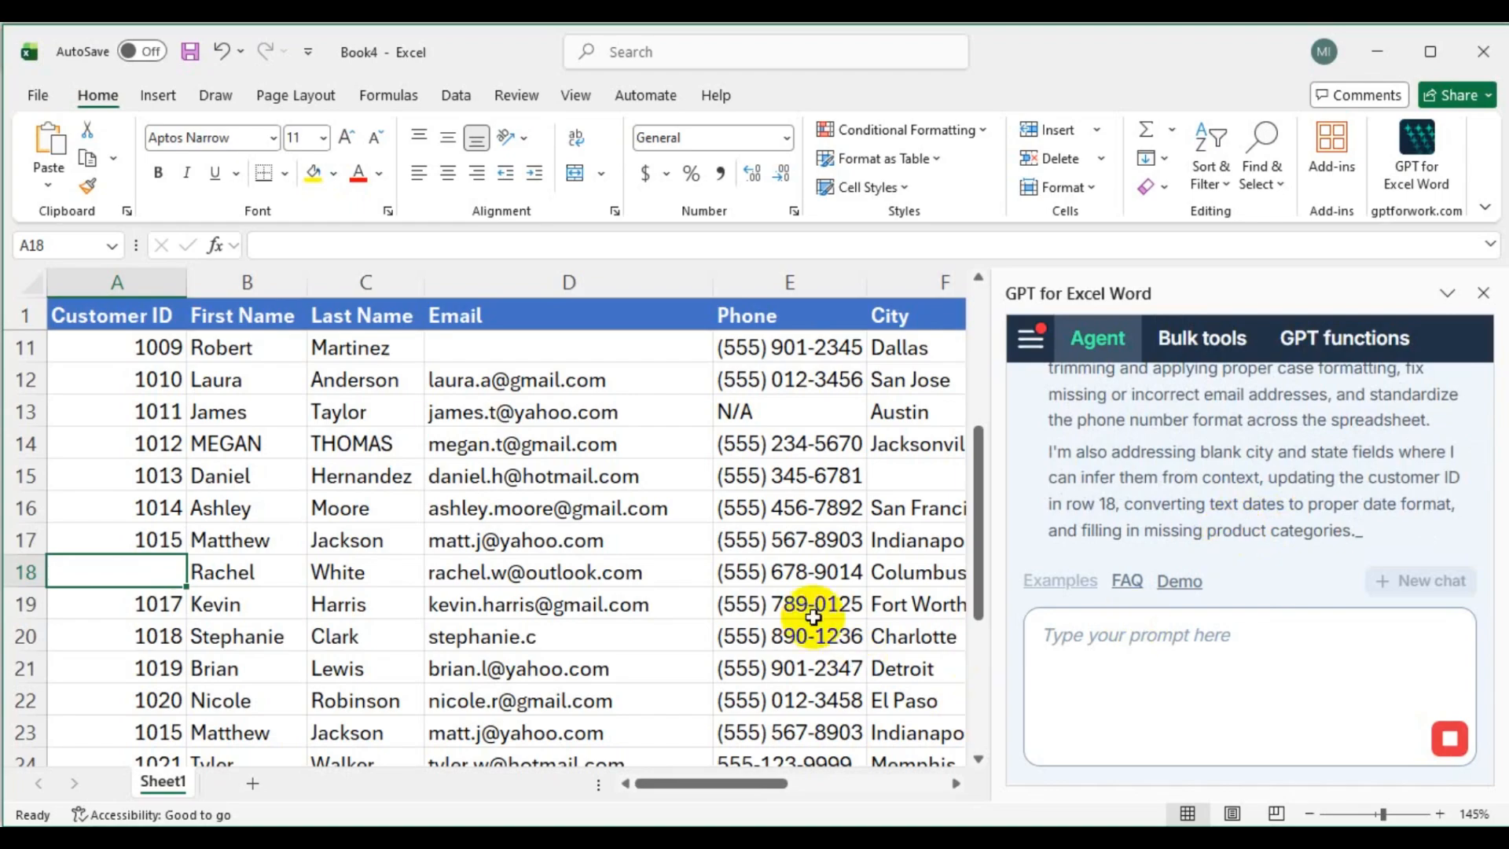
pyautogui.keyDown('ctrl'); pyautogui.scroll(-1, 814, 621); pyautogui.keyUp('ctrl')
pyautogui.keyDown('ctrl'); pyautogui.scroll(-2, 813, 617); pyautogui.keyUp('ctrl')
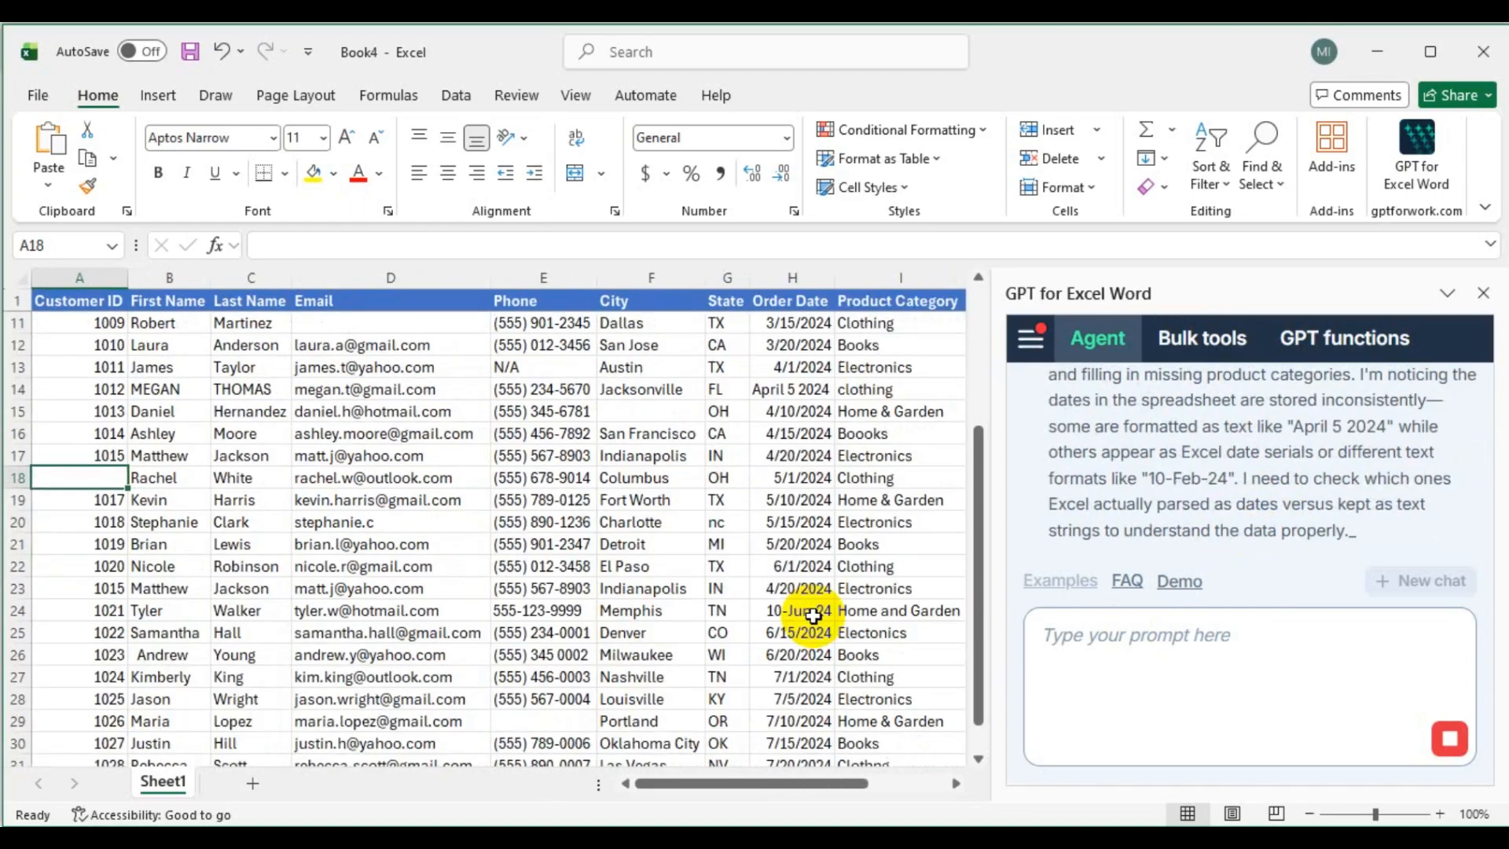
pyautogui.keyDown('ctrl'); pyautogui.scroll(-1, 814, 617); pyautogui.keyUp('ctrl')
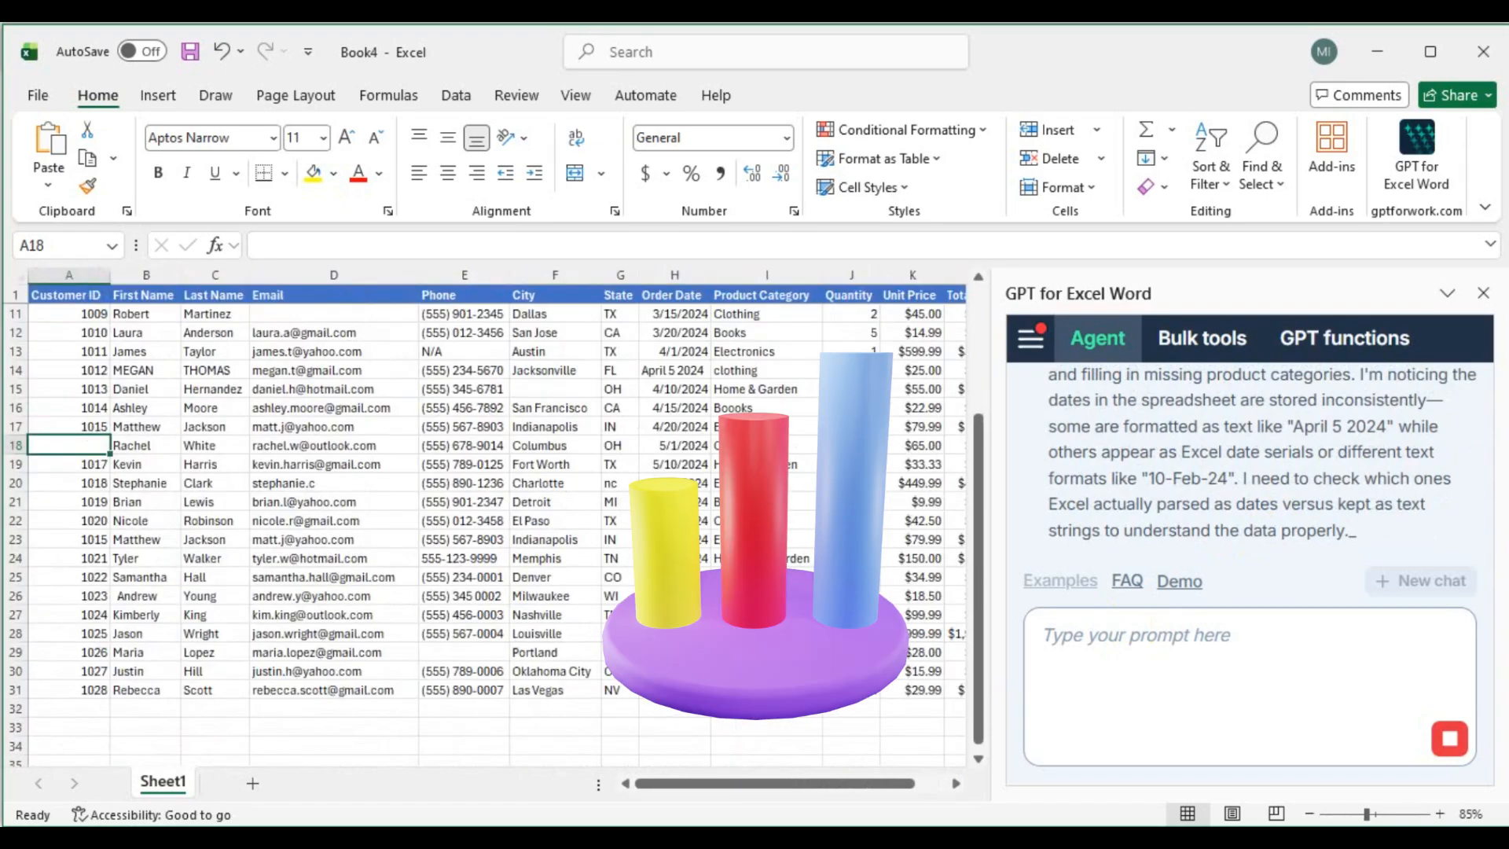
# Examine the corrected customer IDs, names, emails, phone numbers and cities in the cleaned table.
pyautogui.keyDown('ctrl'); pyautogui.scroll(2, 814, 617); pyautogui.keyUp('ctrl')
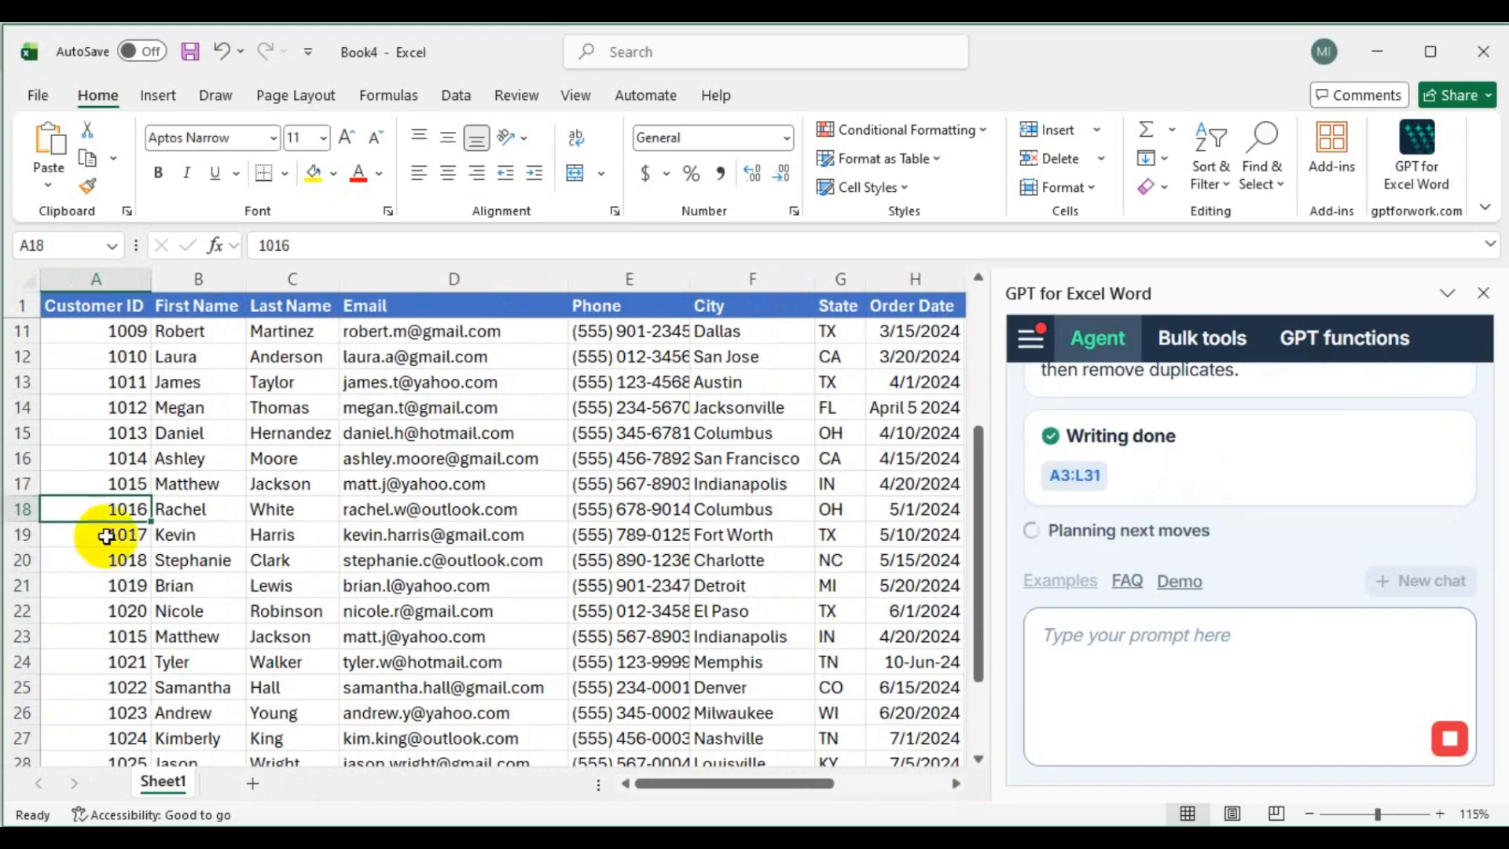
pyautogui.keyDown('ctrl'); pyautogui.scroll(3, 122, 528); pyautogui.keyUp('ctrl')
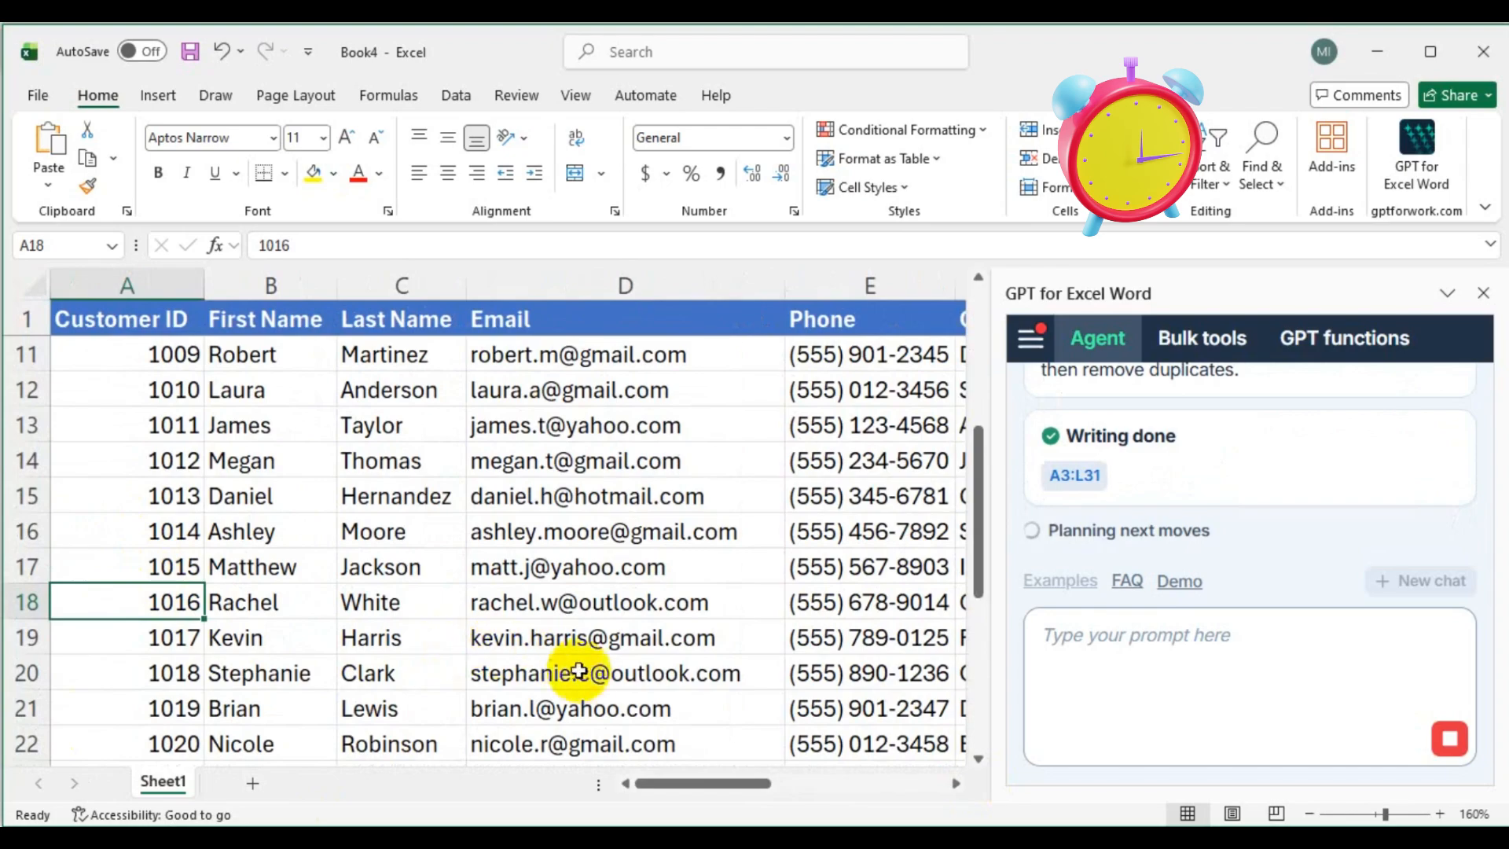
pyautogui.scroll(2, 589, 656)
pyautogui.scroll(-3, 634, 628)
pyautogui.keyDown('ctrl'); pyautogui.scroll(-4, 624, 638); pyautogui.keyUp('ctrl')
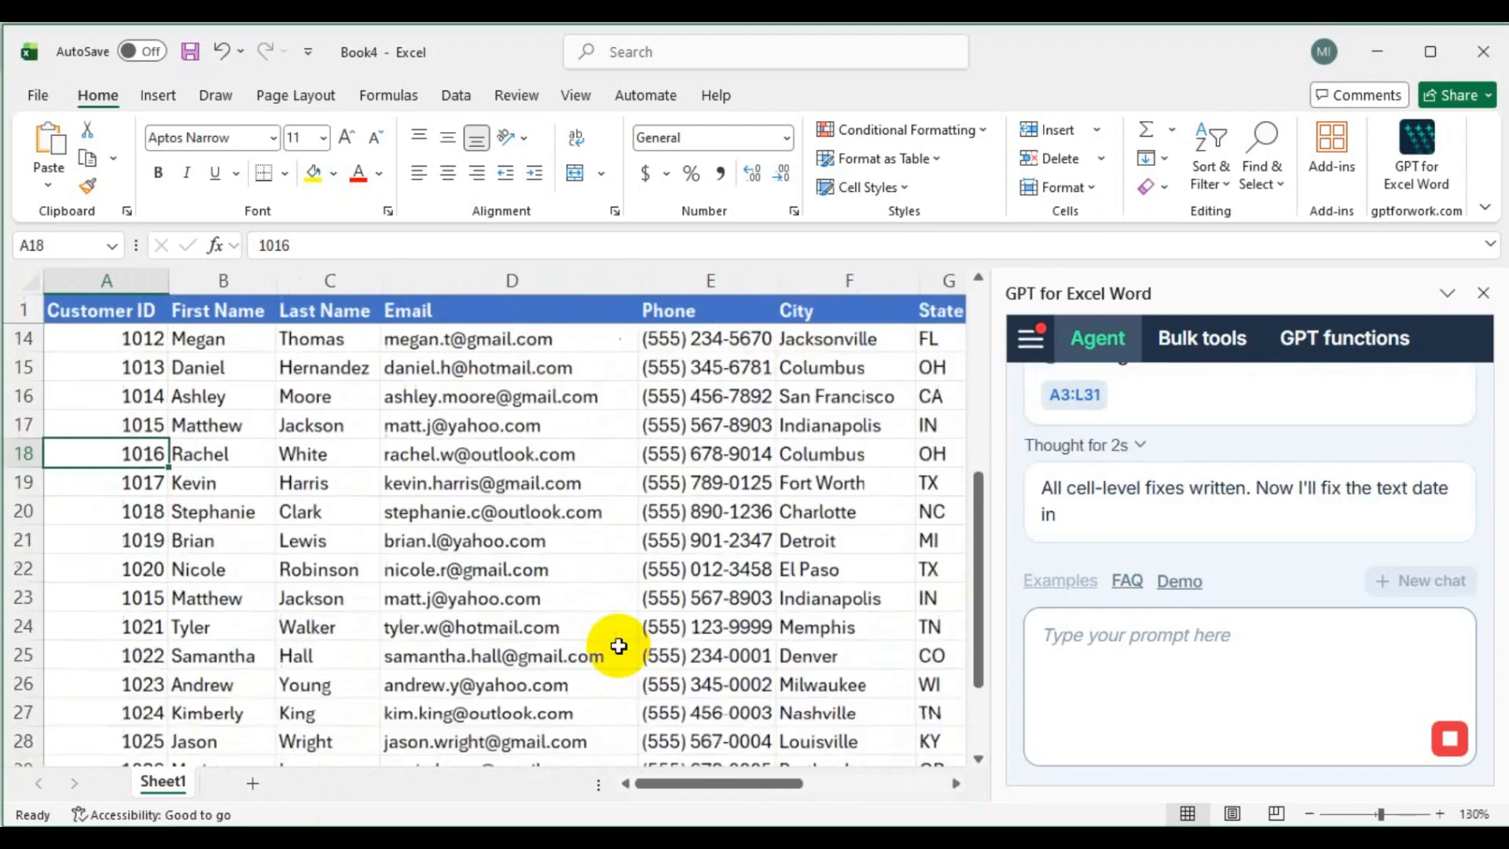
pyautogui.keyDown('ctrl'); pyautogui.scroll(-1, 686, 617); pyautogui.keyUp('ctrl')
pyautogui.keyDown('ctrl'); pyautogui.scroll(1, 683, 610); pyautogui.keyUp('ctrl')
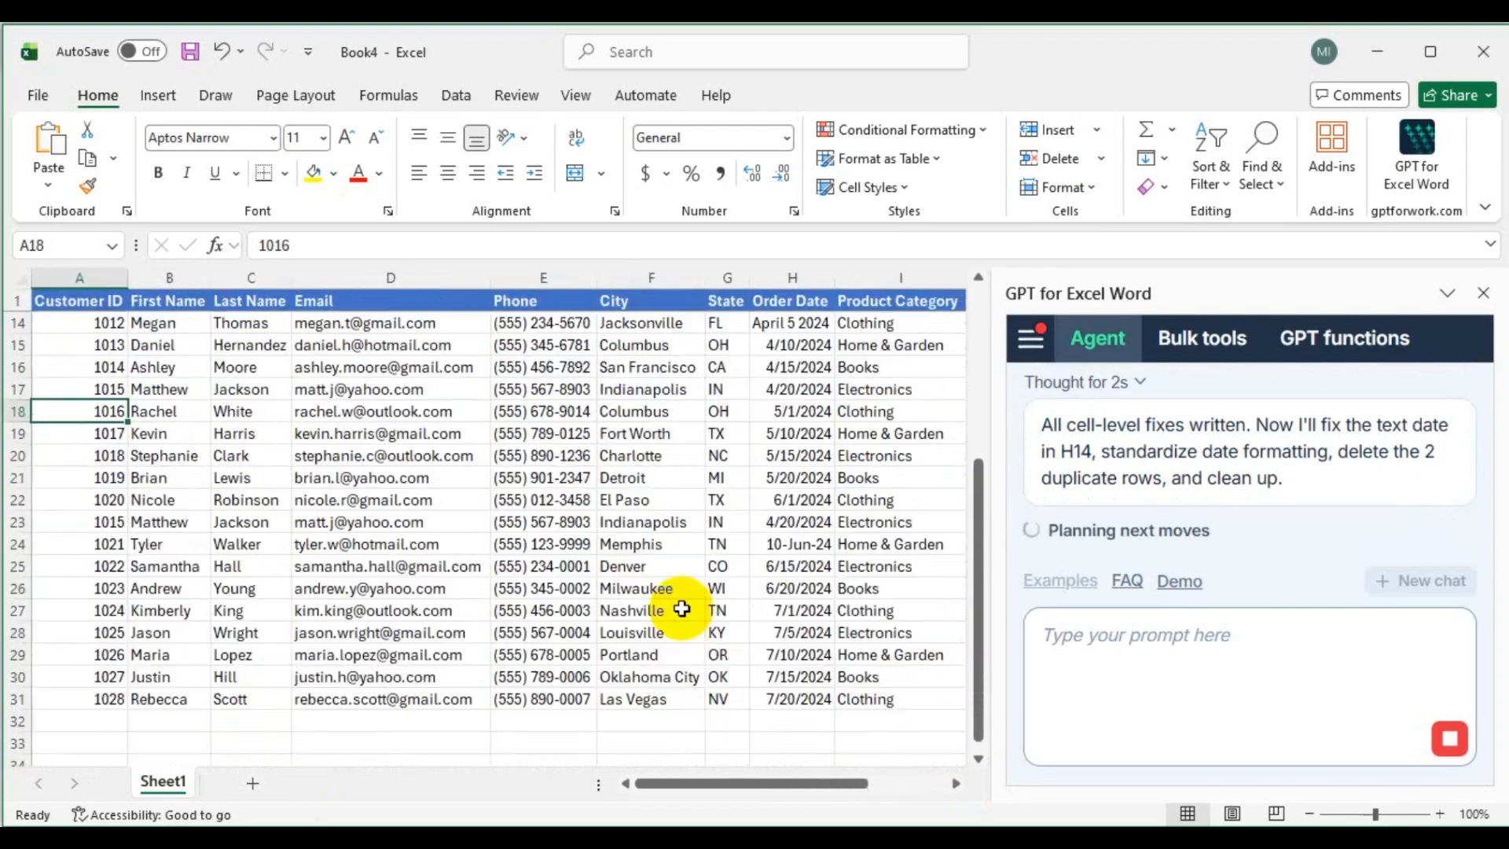
# Return to the start of the cleaned table and close the GPT for Excel Word pane.
pyautogui.scroll(1, 749, 592)
pyautogui.scroll(3, 754, 590)
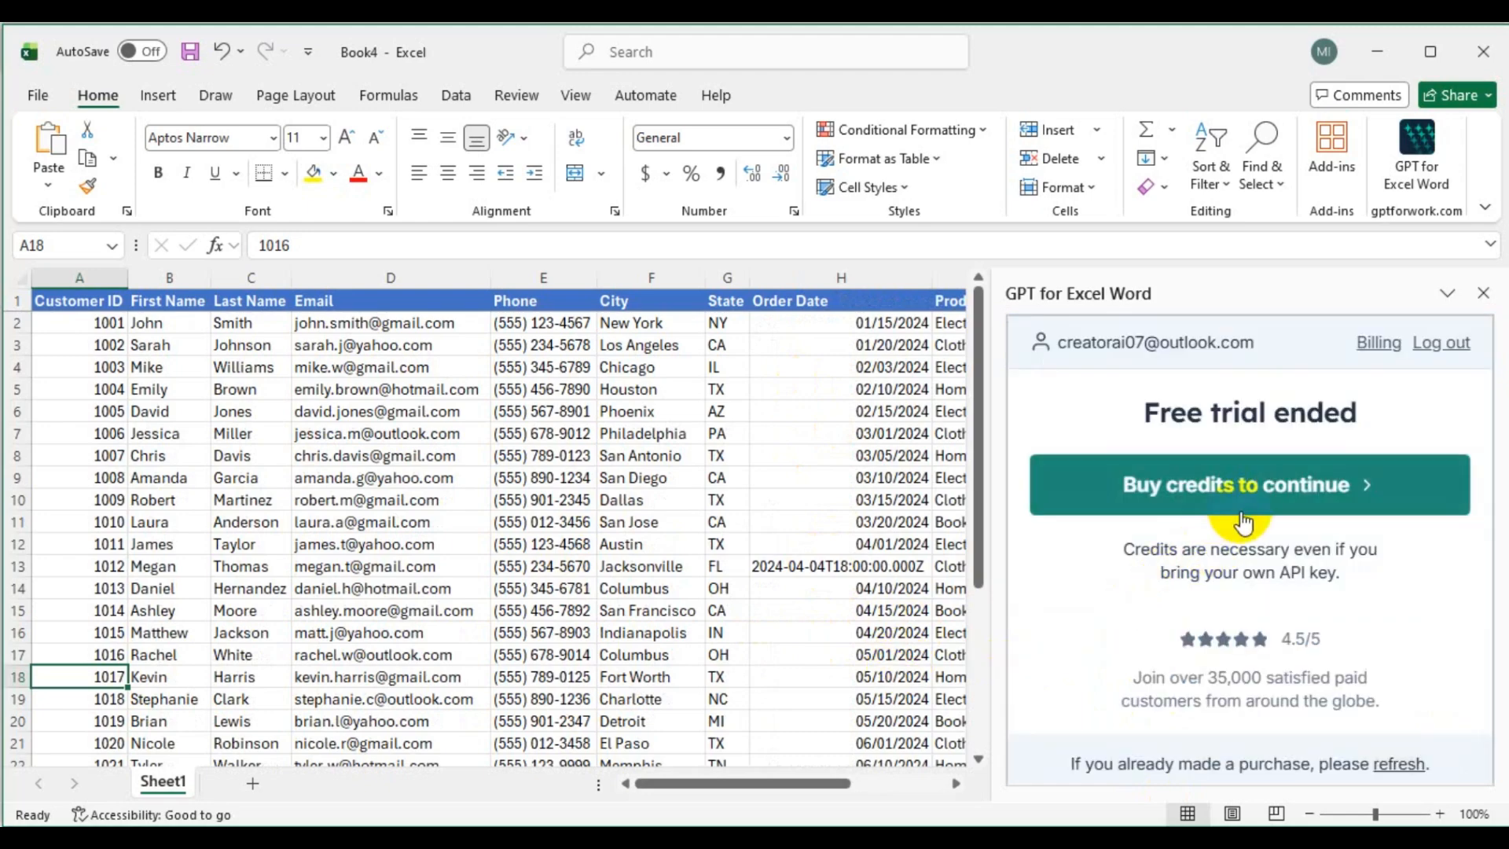
pyautogui.click(1483, 296)
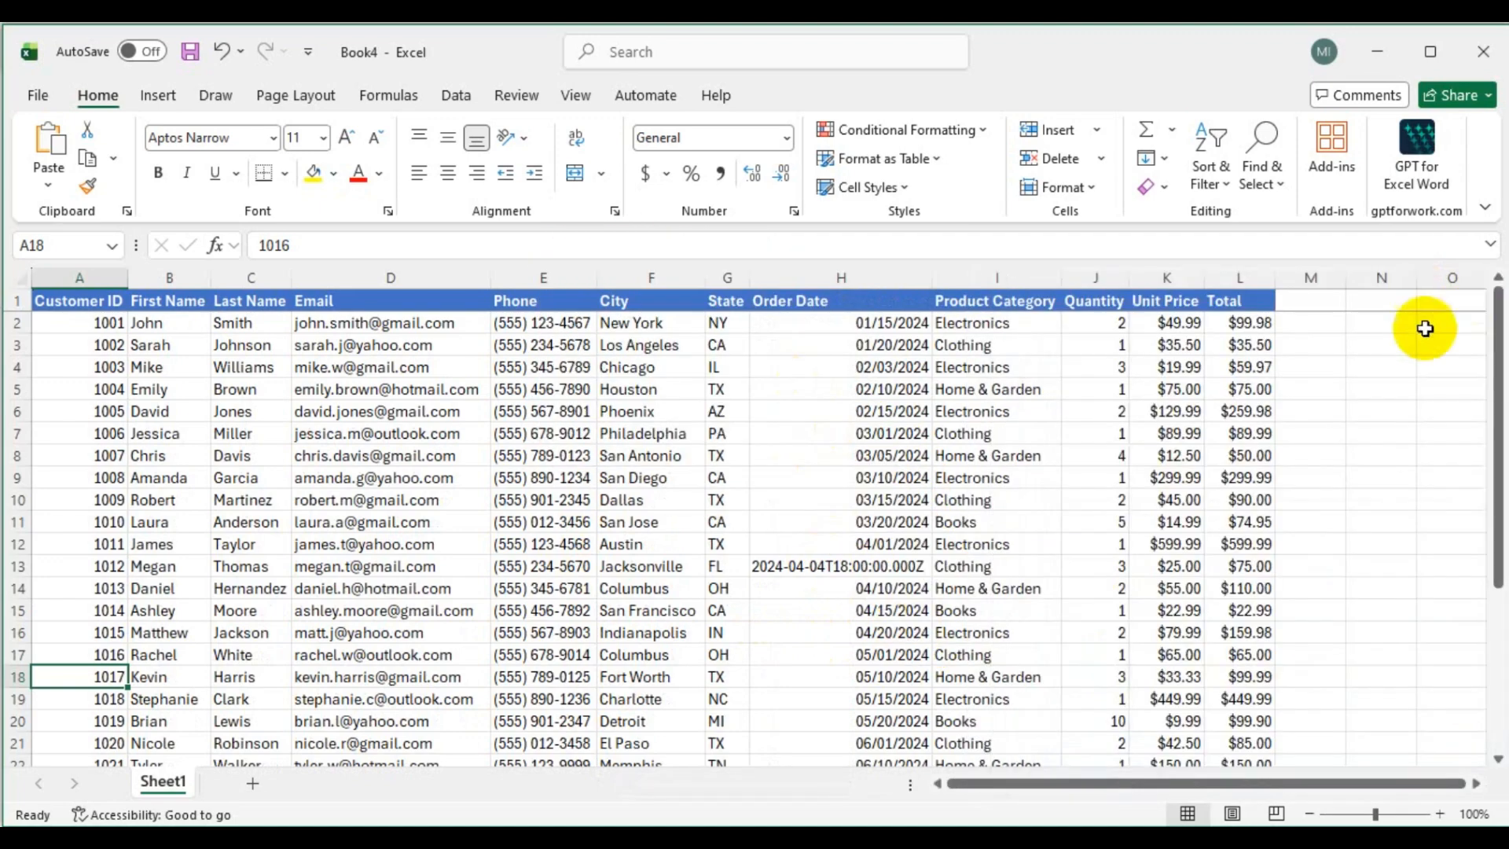